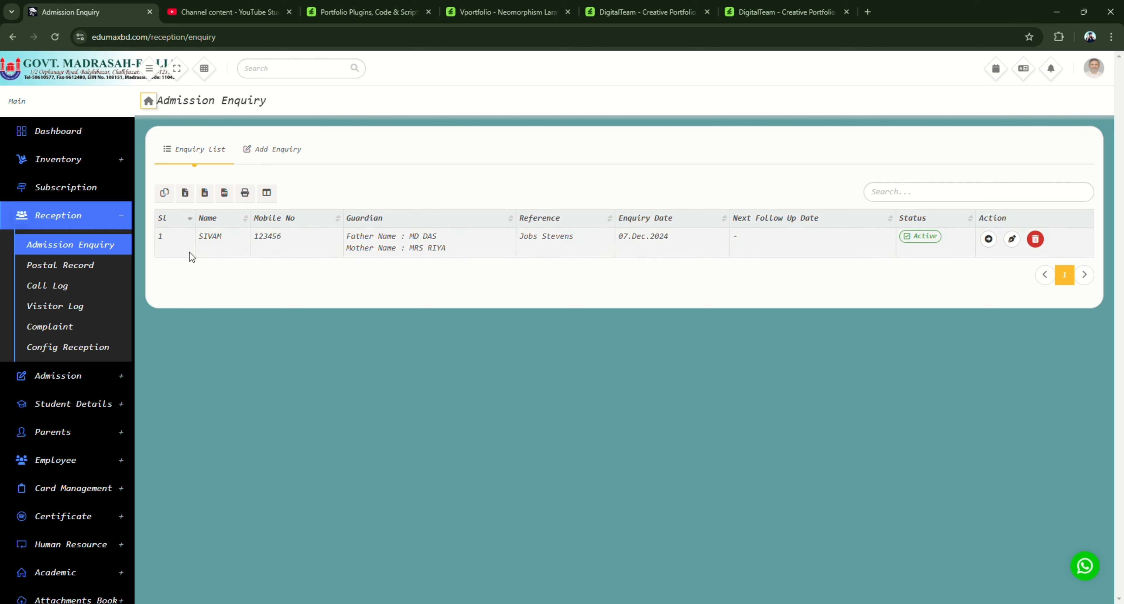
Start a new admission enquiry, autofill the applicant's name, mobile number and address, and set the gender to Male
click(263, 158)
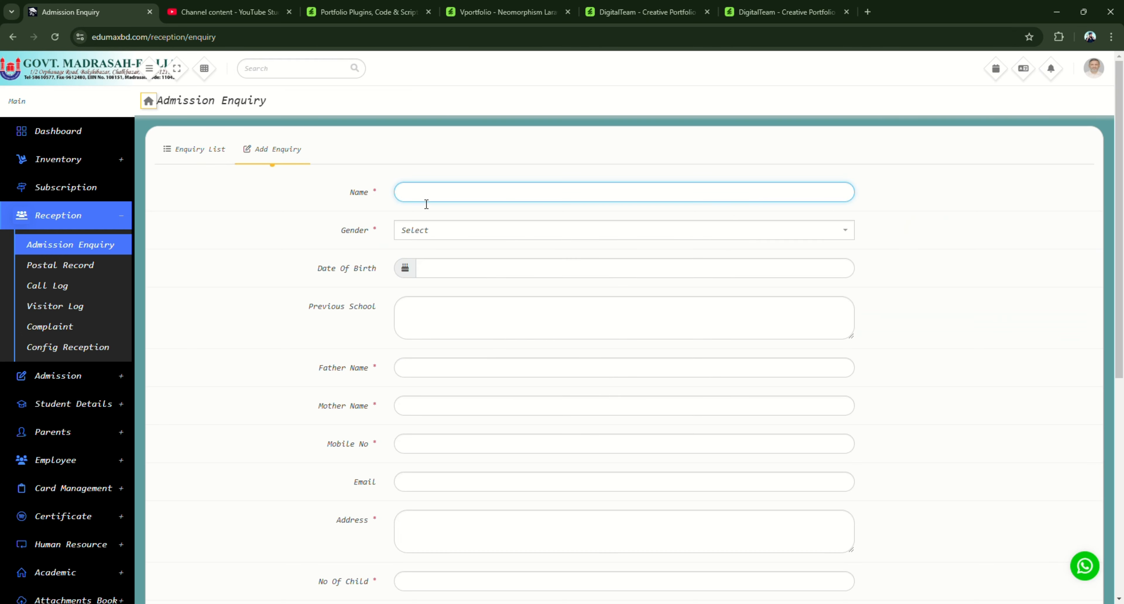
click(417, 232)
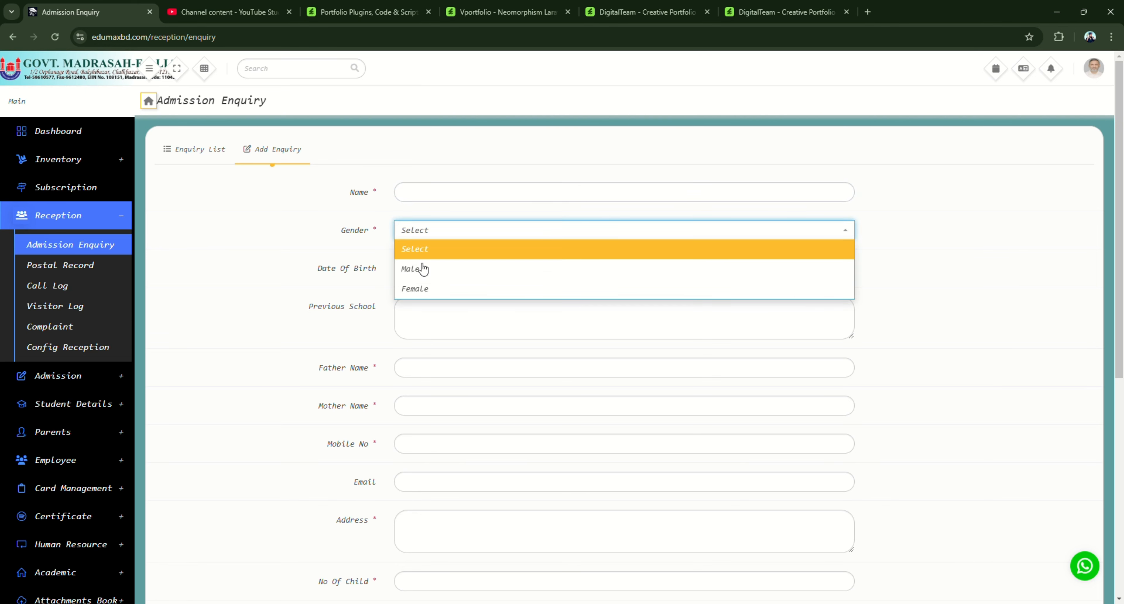
click(436, 196)
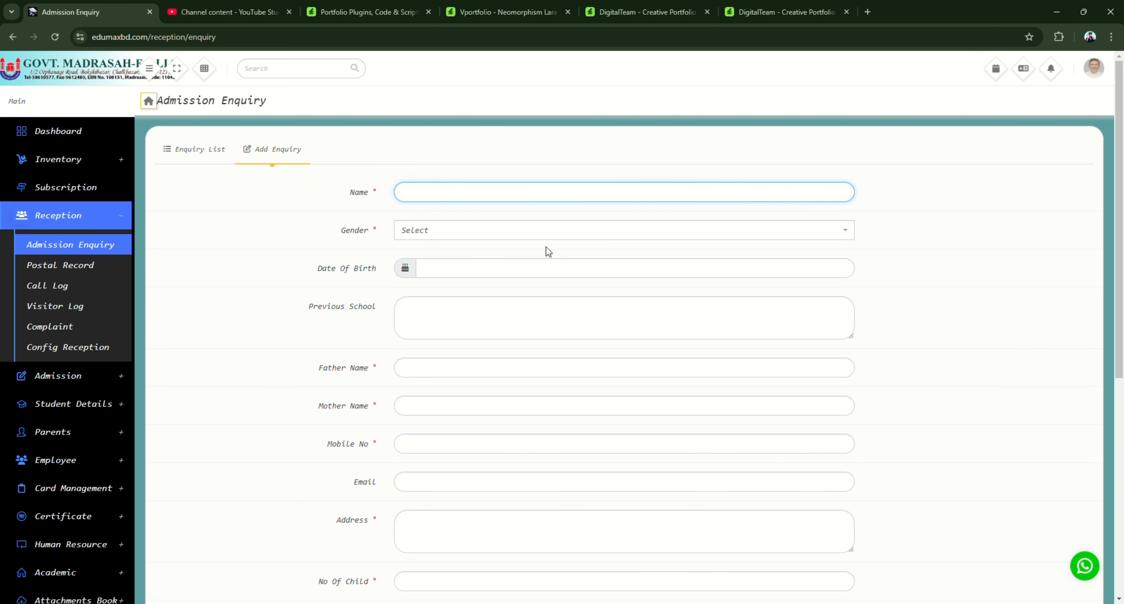
click(499, 253)
click(475, 235)
click(439, 268)
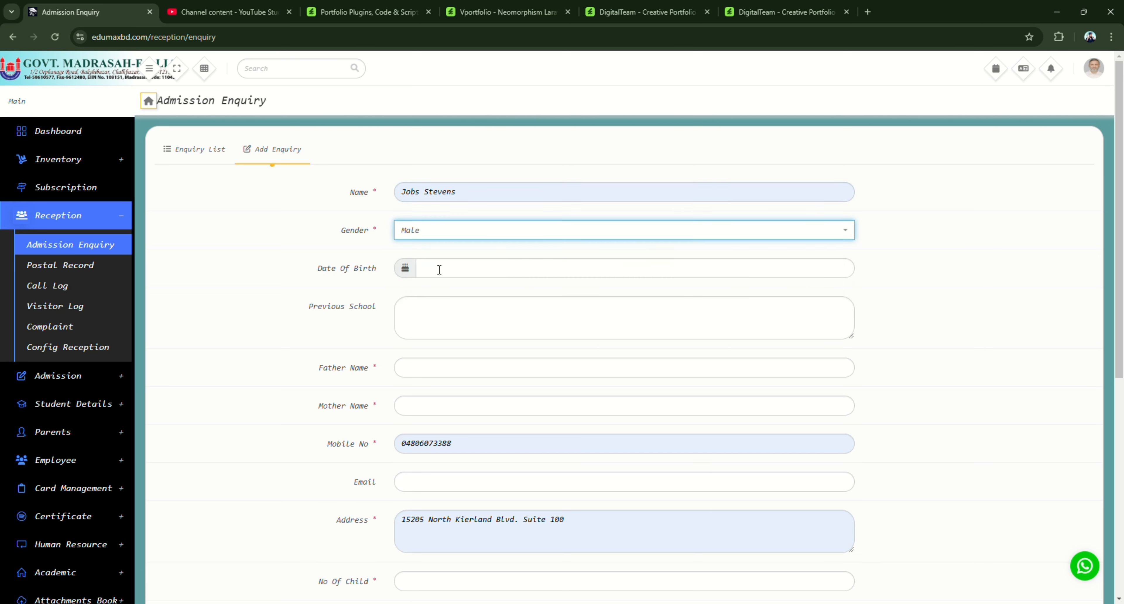
Fill in the applicant's date of birth and the father's and mother's names
click(417, 270)
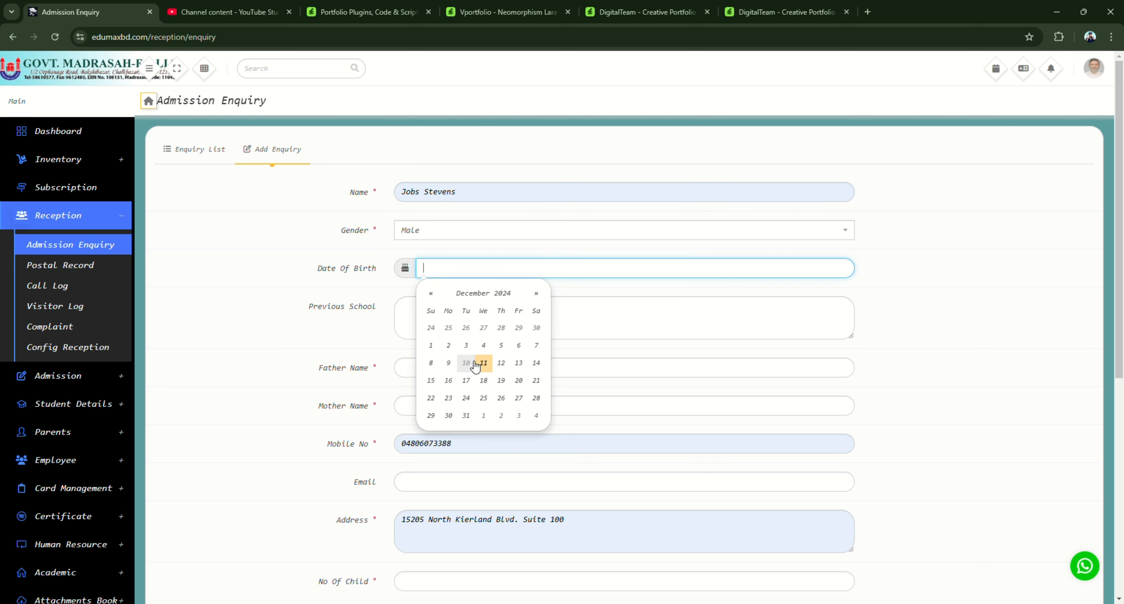
click(484, 362)
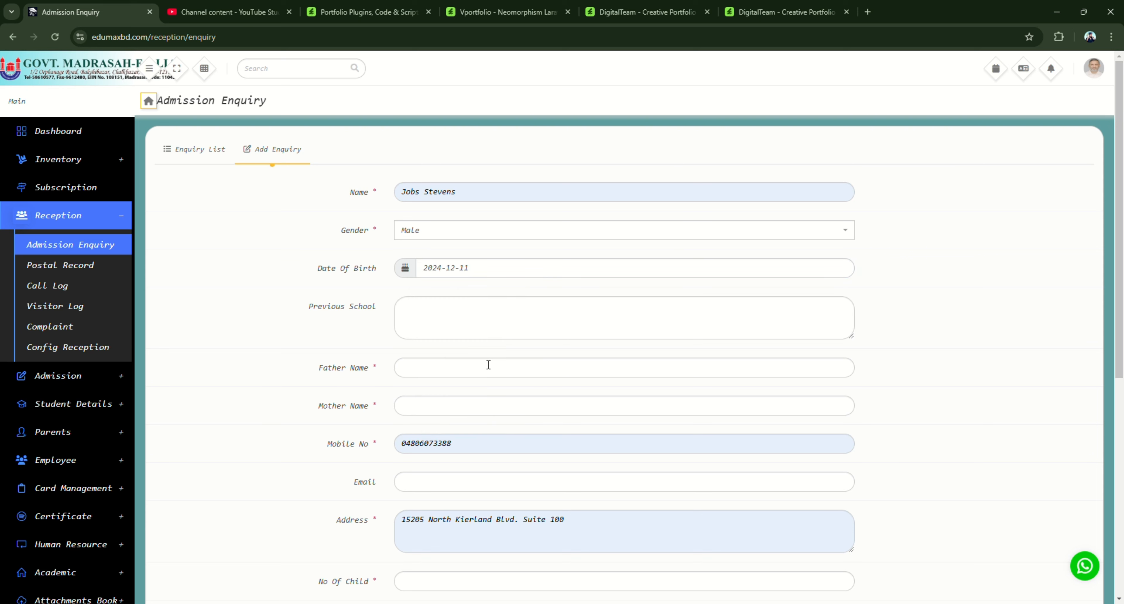
click(422, 314)
click(406, 367)
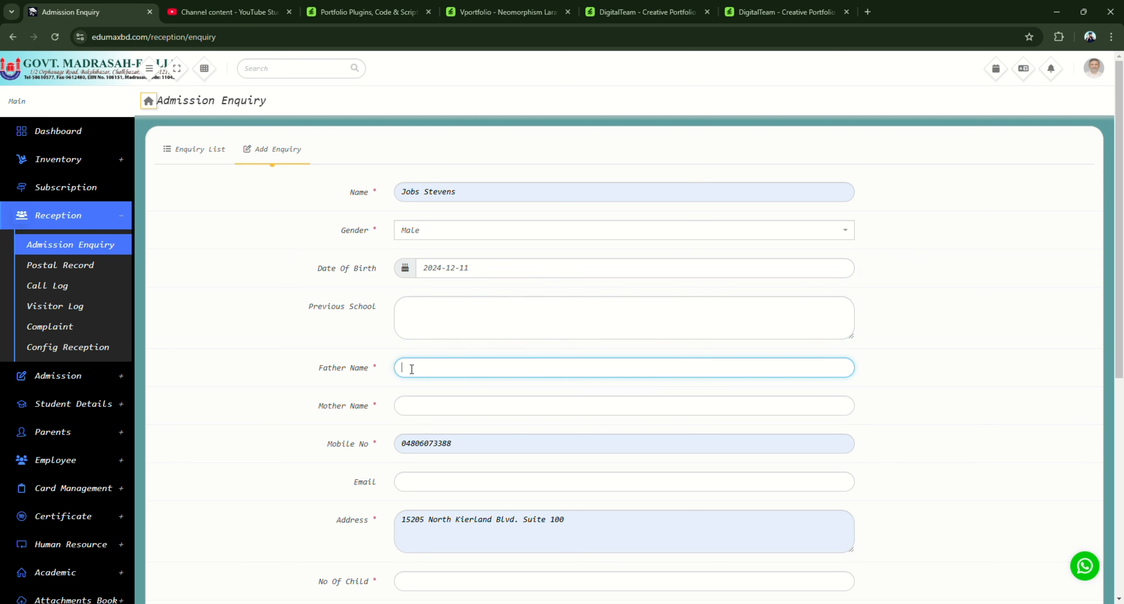
text(MD DAS)
click(437, 404)
text(MRS RIYA)
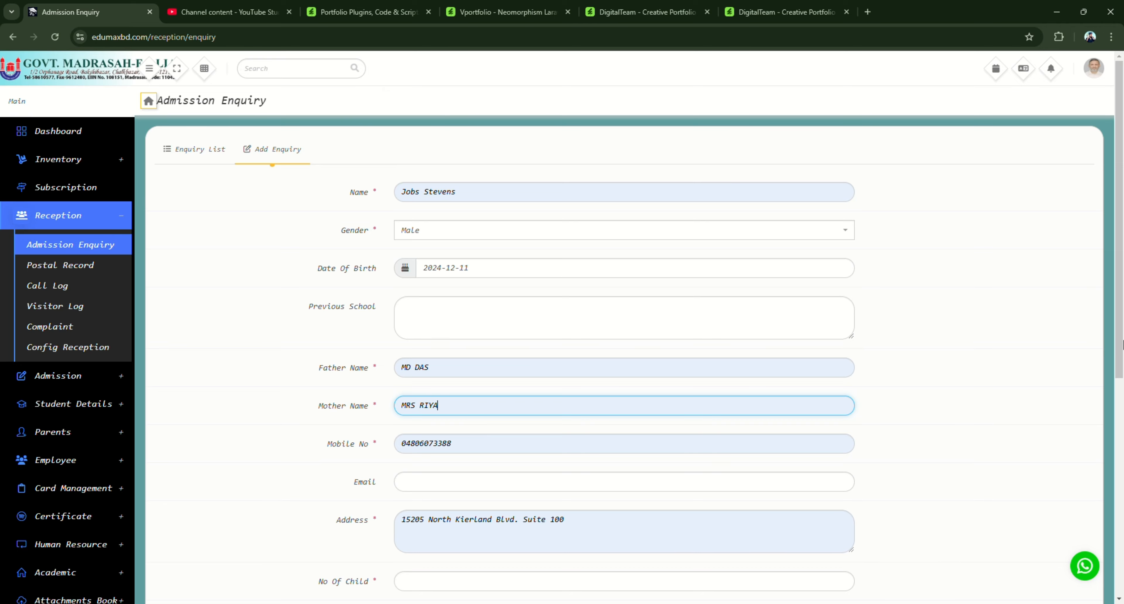
Set the number of children to 1 and assign the enquiry to the first listed employee
scroll(741, 303, down, 4)
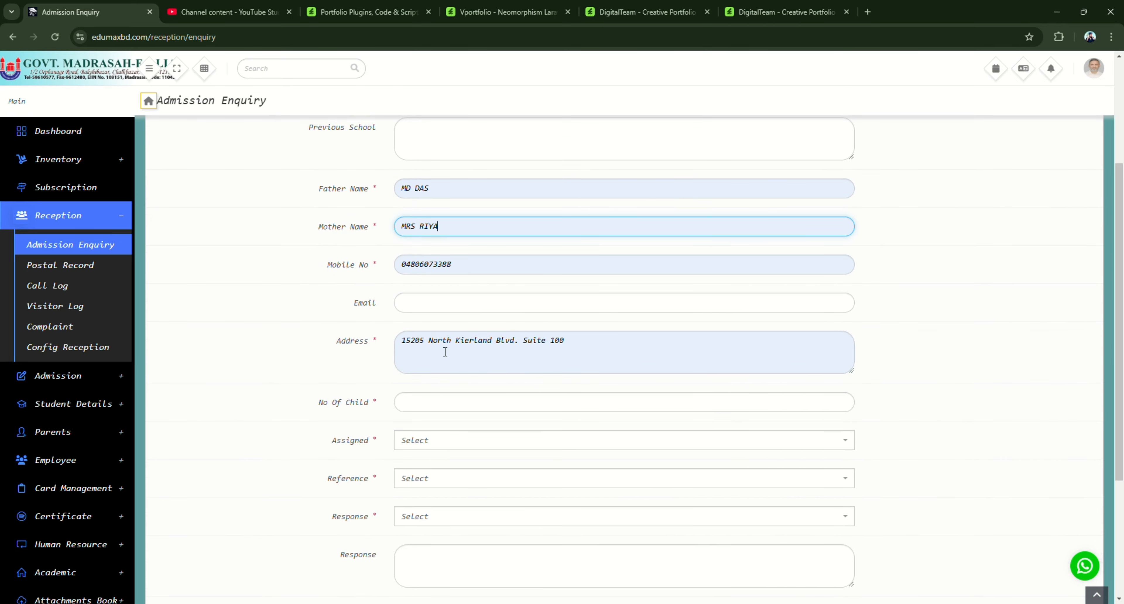
click(416, 405)
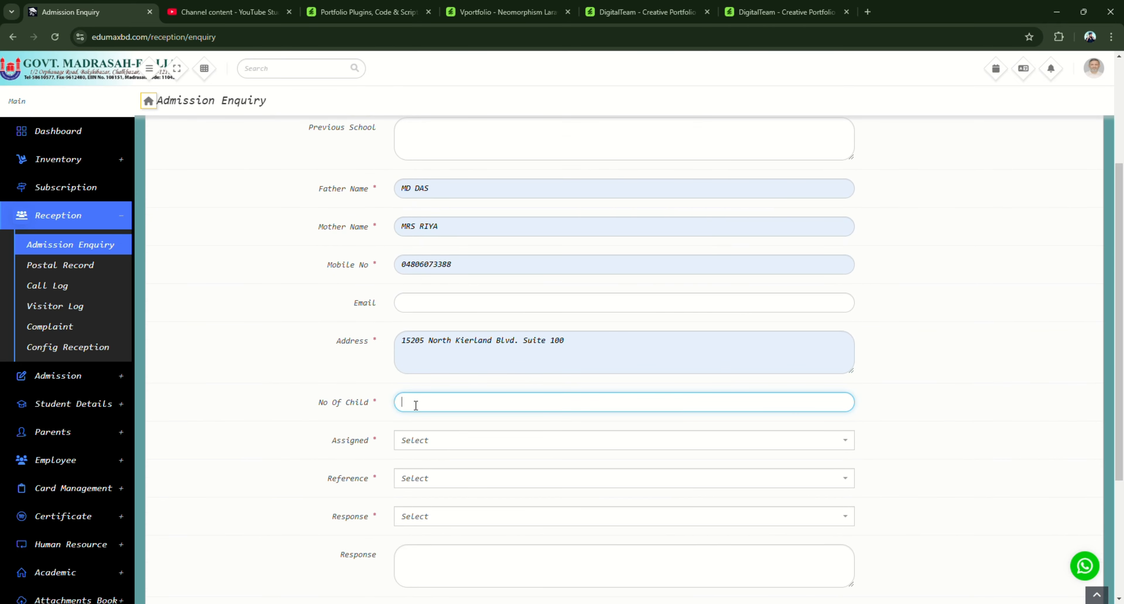
text(1)
click(413, 438)
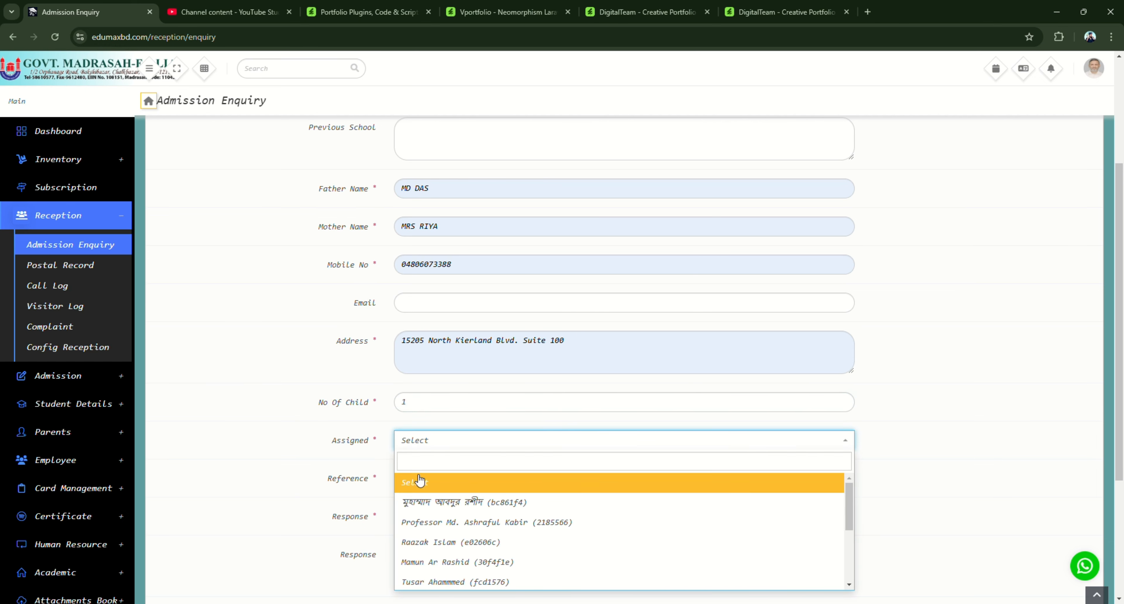
click(431, 500)
Choose the only available reference and the only available response for the enquiry
click(421, 479)
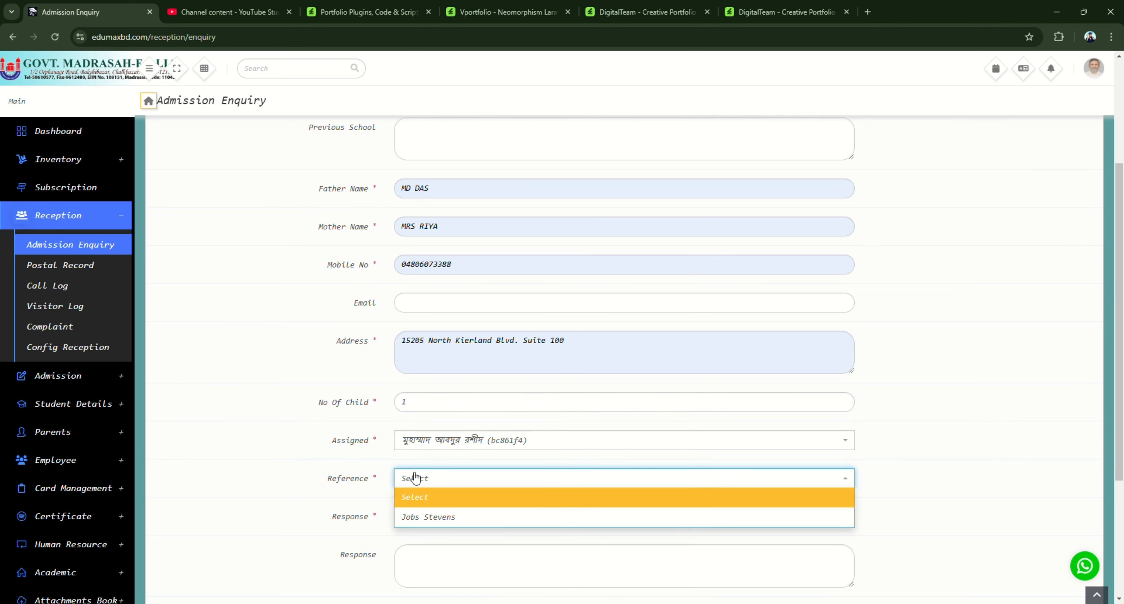
click(425, 517)
click(408, 518)
click(418, 553)
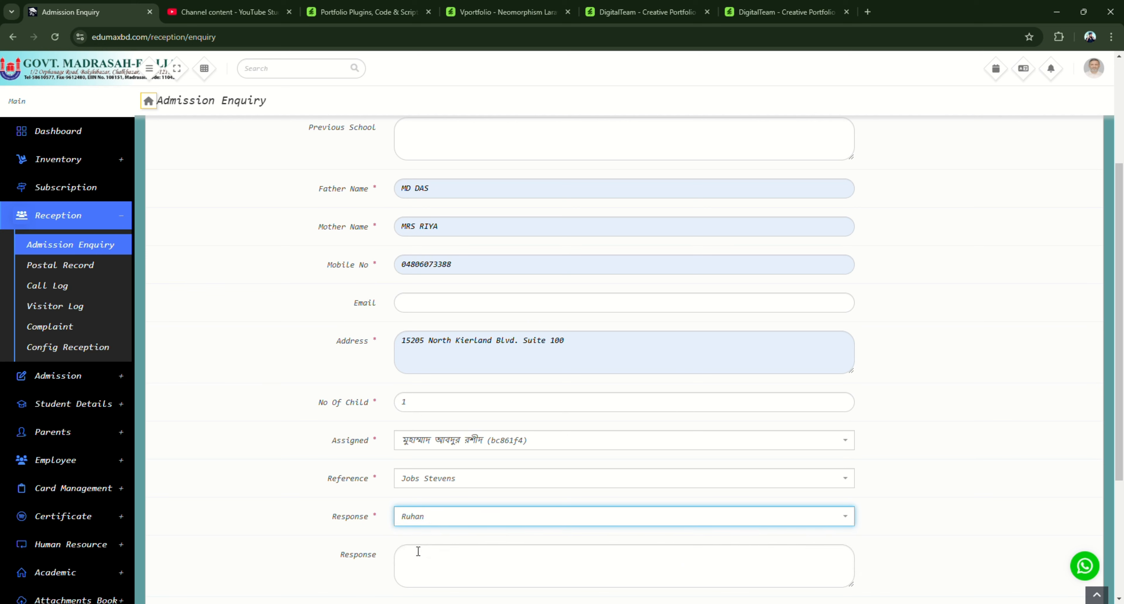
Try to save the admission enquiry without choosing a class
scroll(422, 577, down, 4)
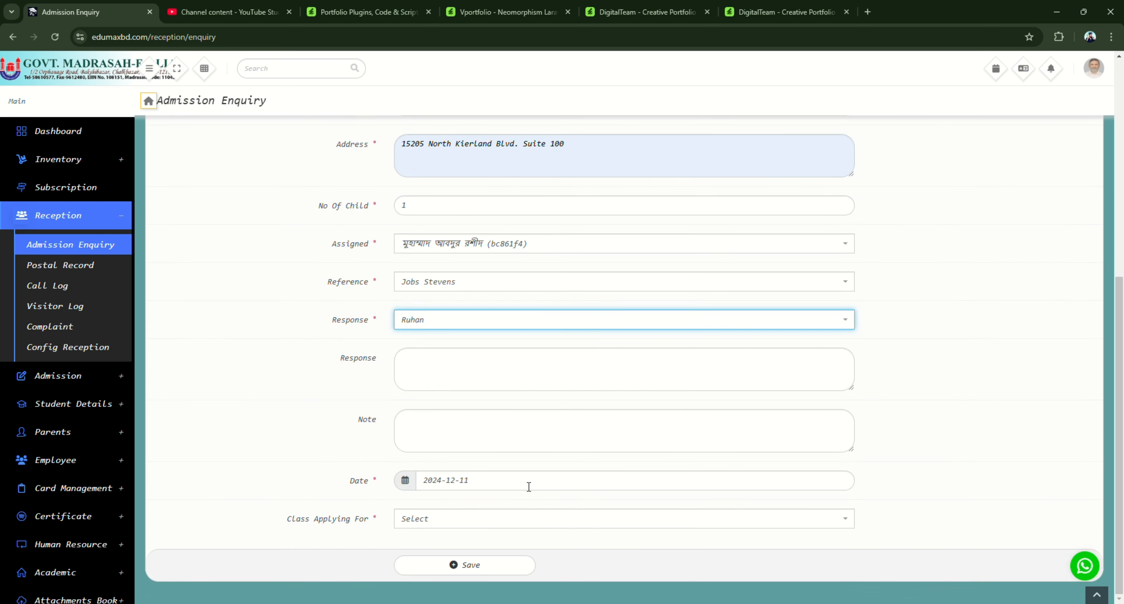
click(528, 487)
click(482, 574)
click(488, 567)
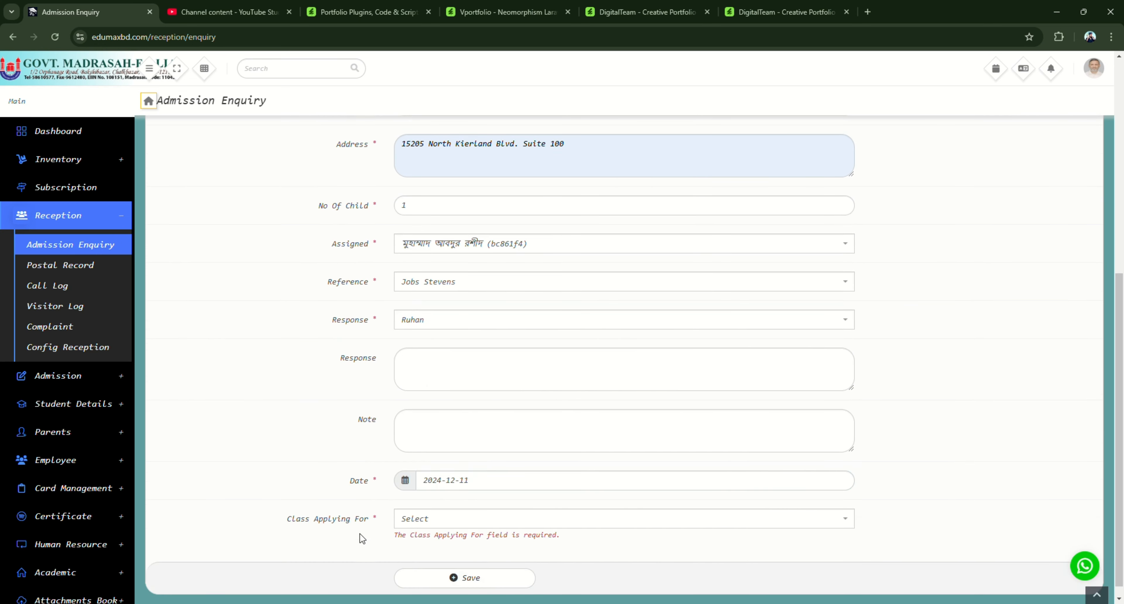
Set the class applied for in the enquiry to Five
click(421, 519)
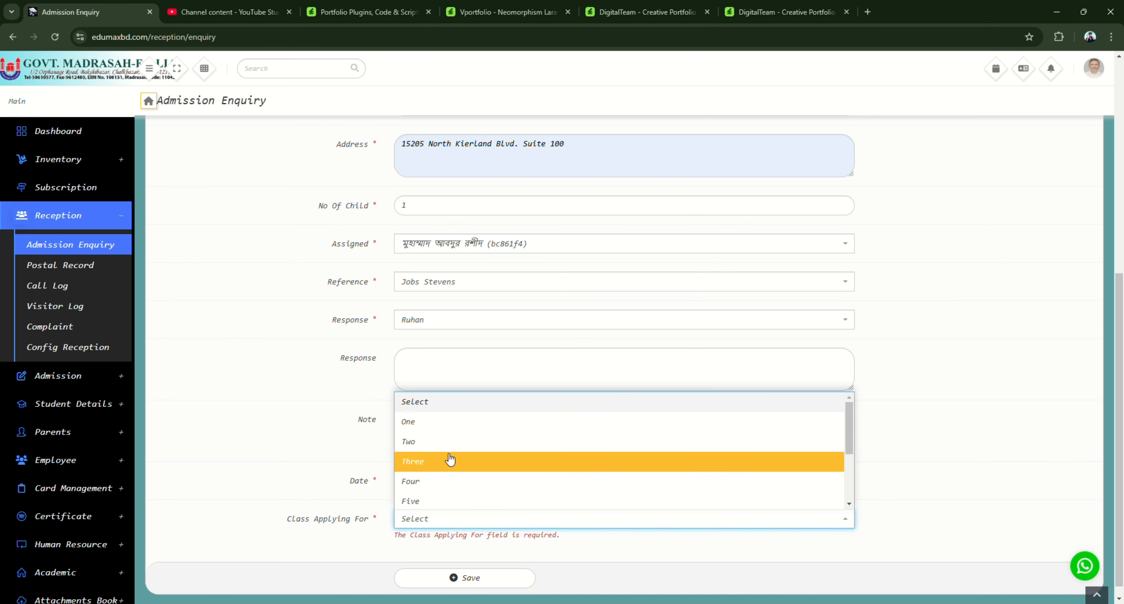
click(422, 425)
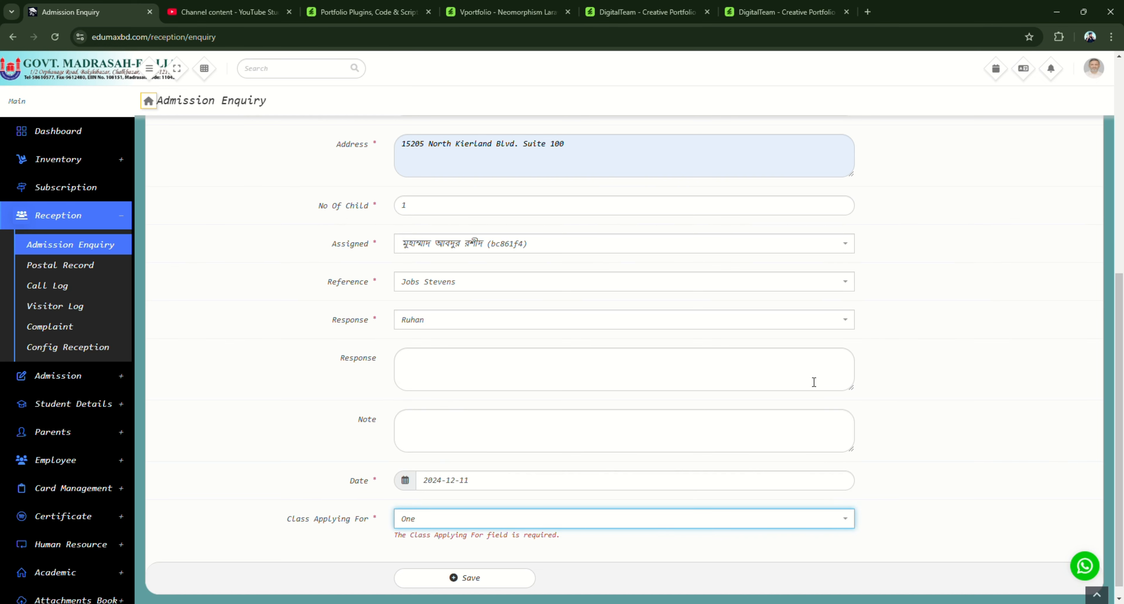
drag(389, 482, 339, 481)
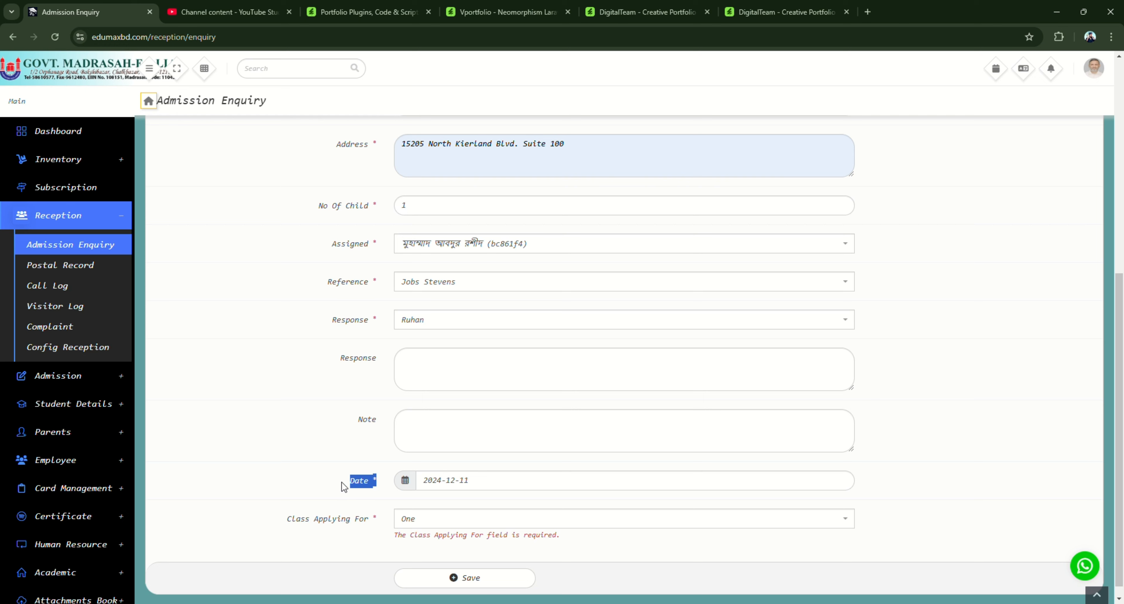
click(321, 461)
click(456, 520)
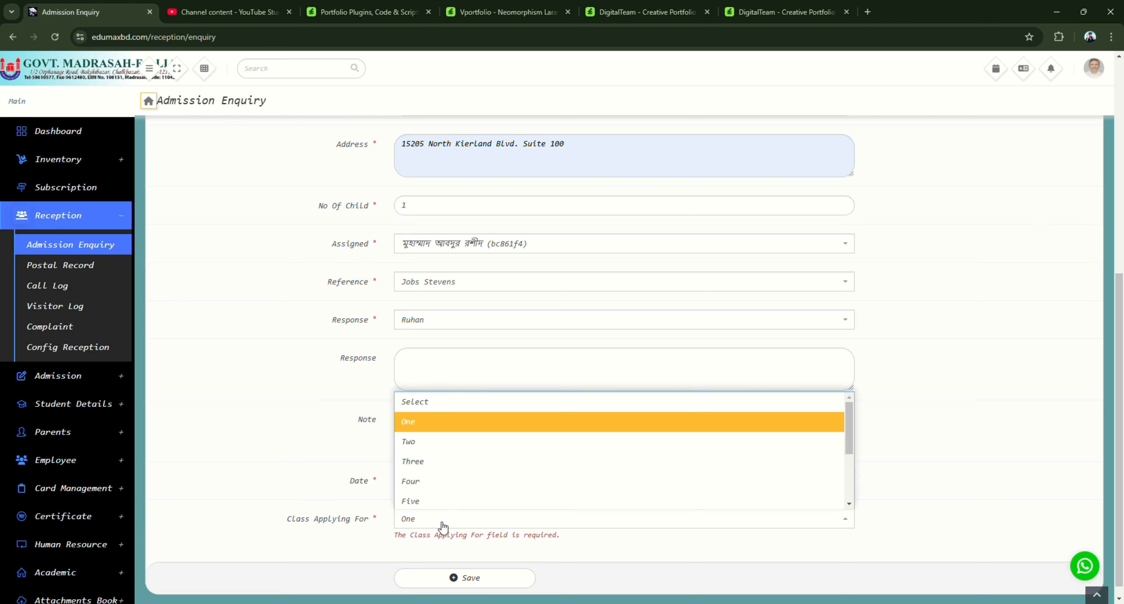
click(426, 503)
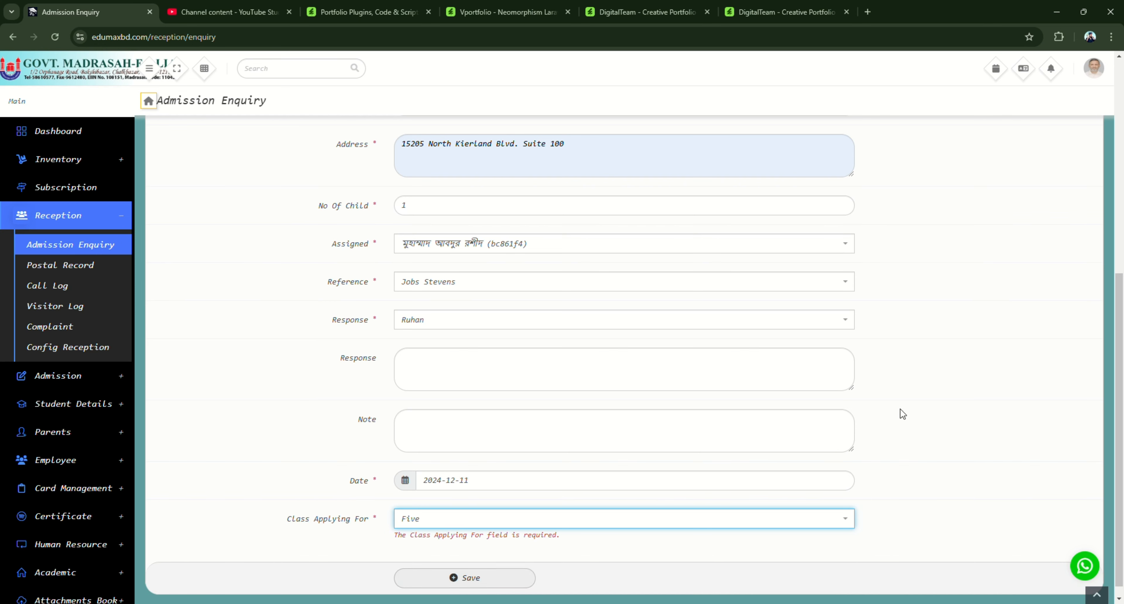
Review the enquiry's assigned, reference and response entries and save the enquiry
drag(1121, 329, 1121, 221)
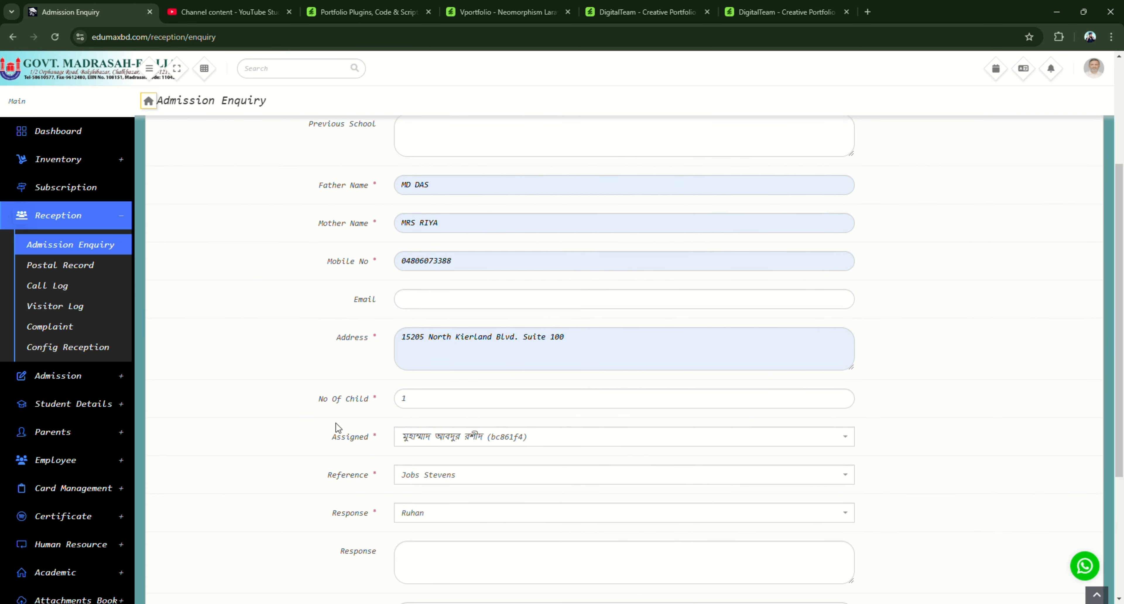
drag(339, 447, 370, 456)
click(349, 478)
drag(328, 509, 369, 504)
drag(1120, 432, 1120, 550)
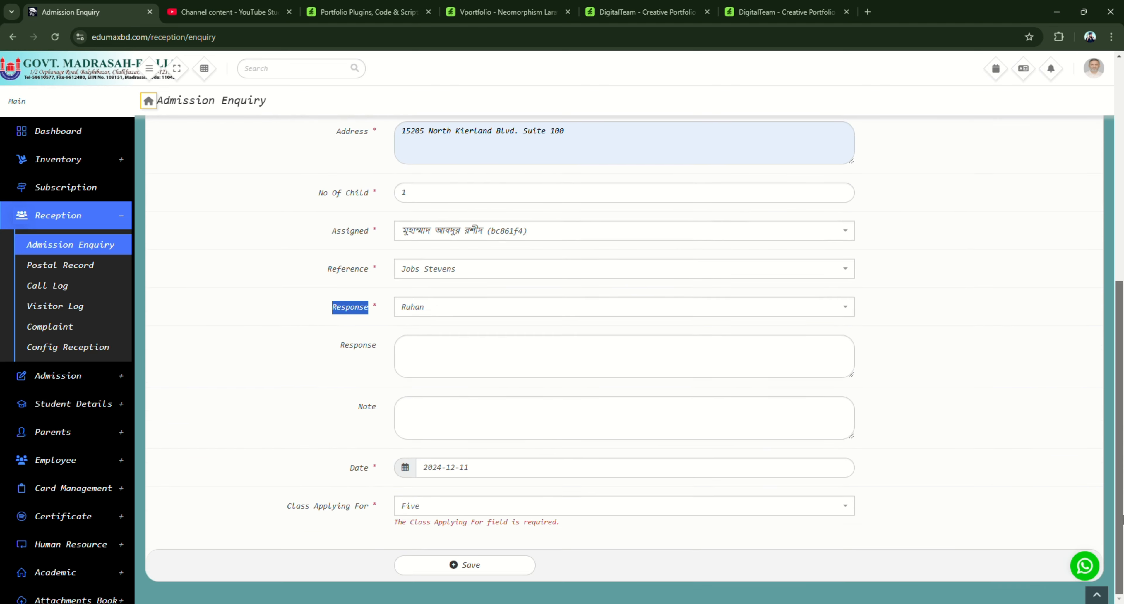
click(434, 563)
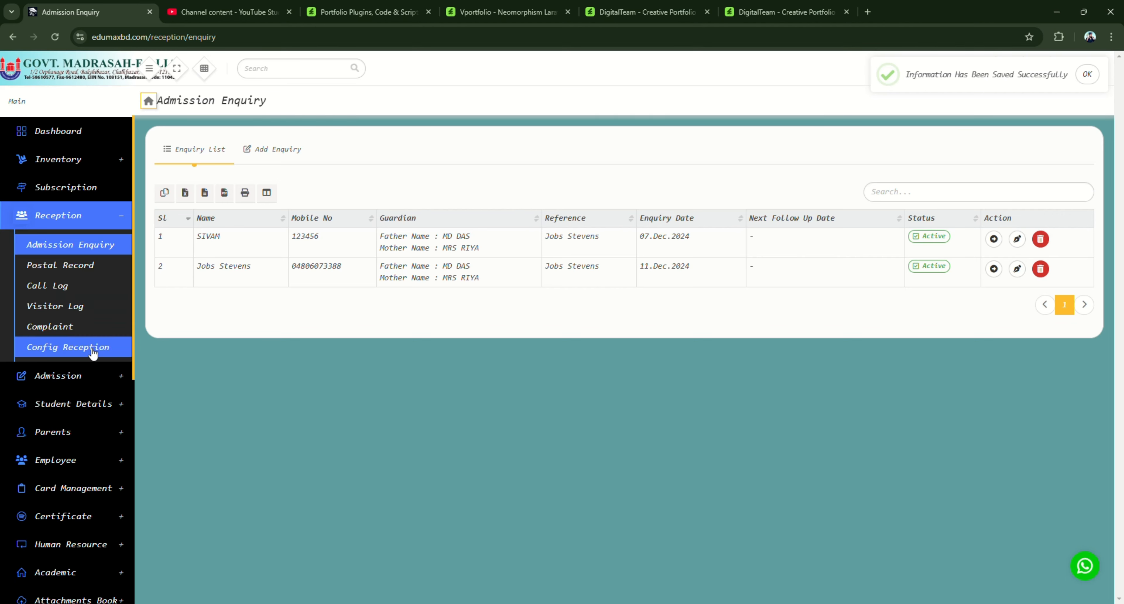
Open the reception configuration and examine the form and list for references
click(93, 349)
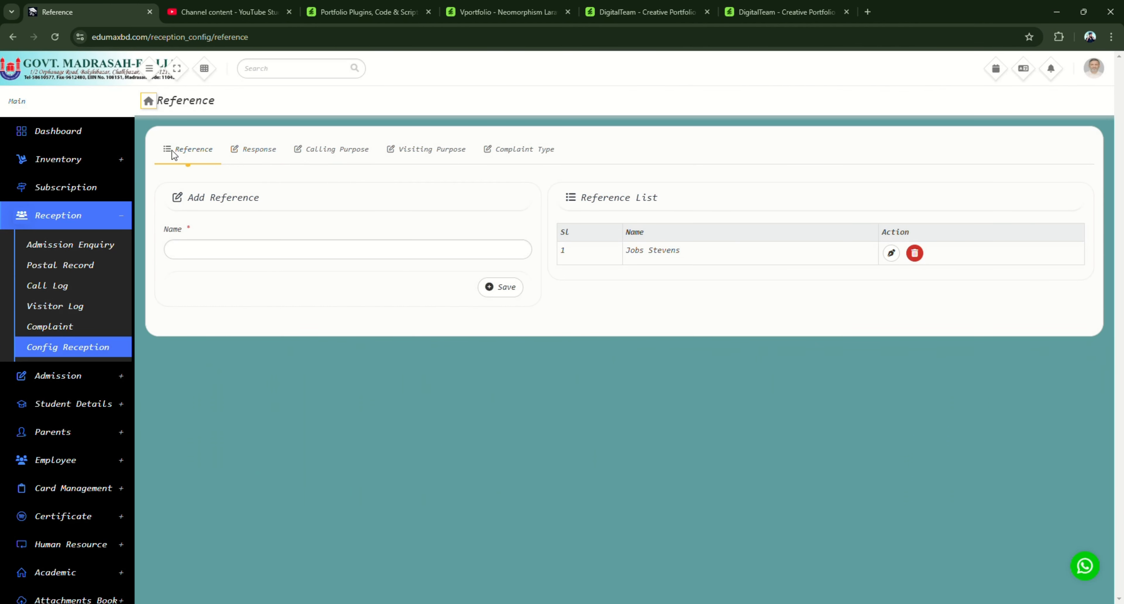
click(256, 261)
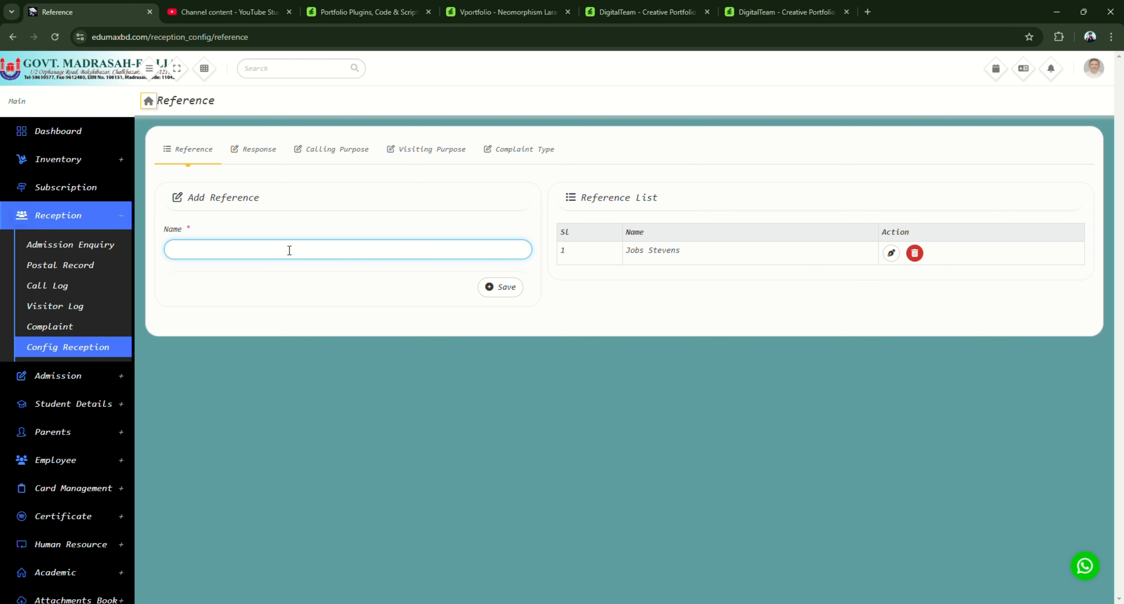
drag(680, 252, 637, 260)
click(417, 251)
Examine the forms and lists for responses and calling purposes in the reception configuration
click(249, 146)
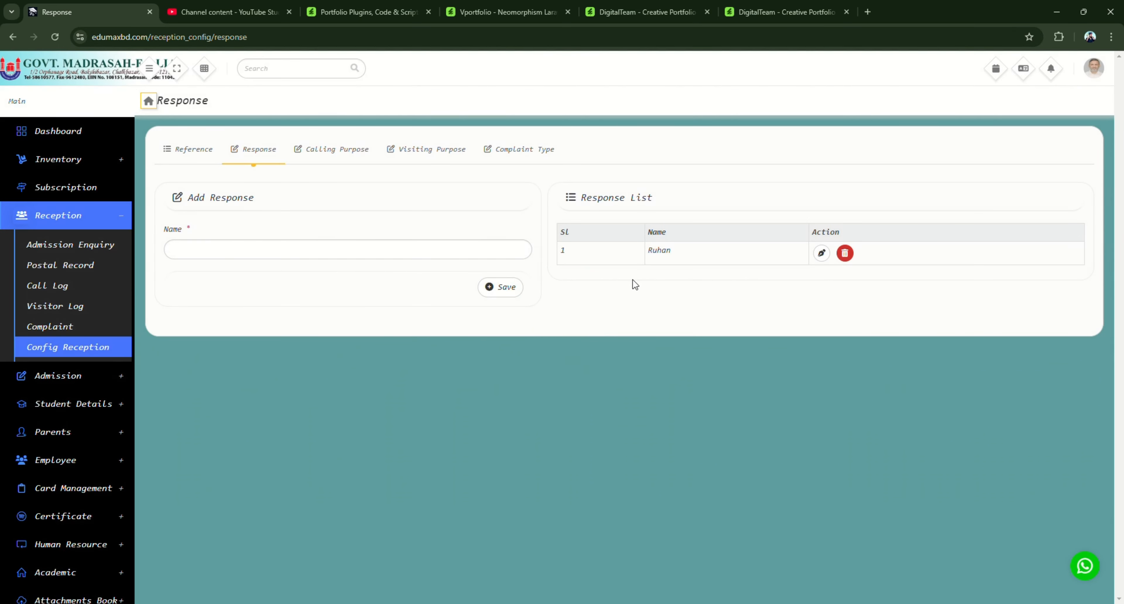
click(251, 259)
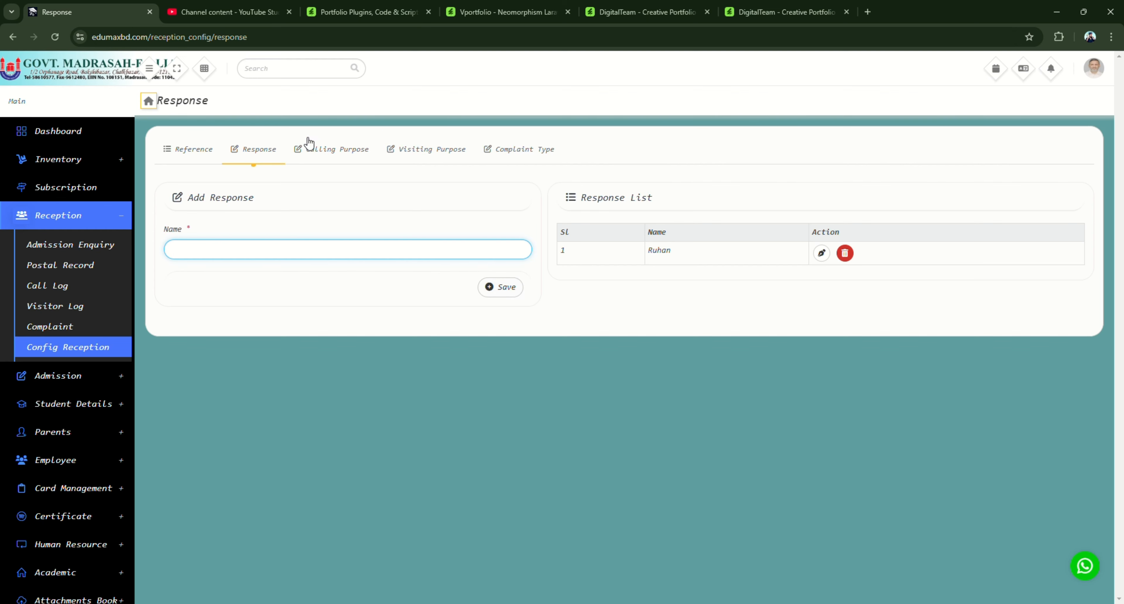
click(328, 149)
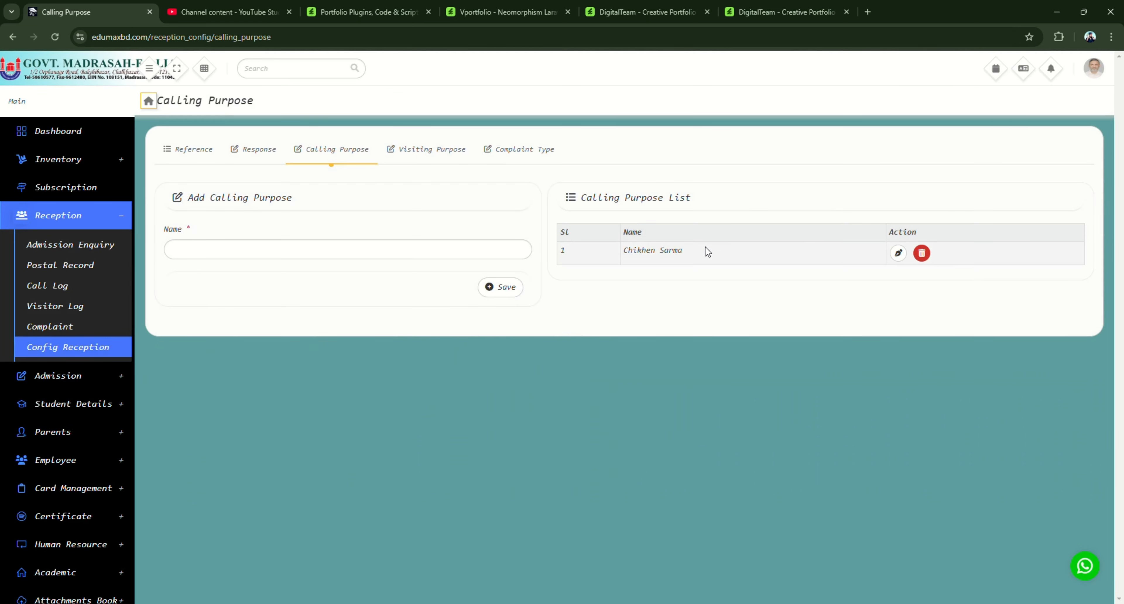
drag(705, 251, 597, 238)
click(228, 252)
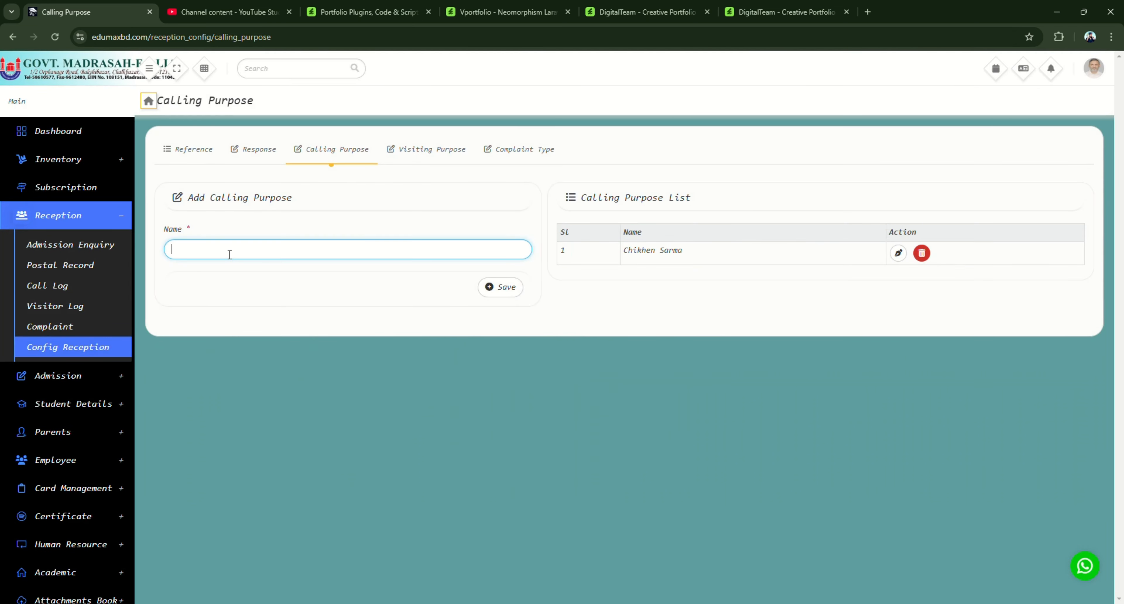
Add and save a new visiting purpose, entering a person's first name as its name
click(398, 151)
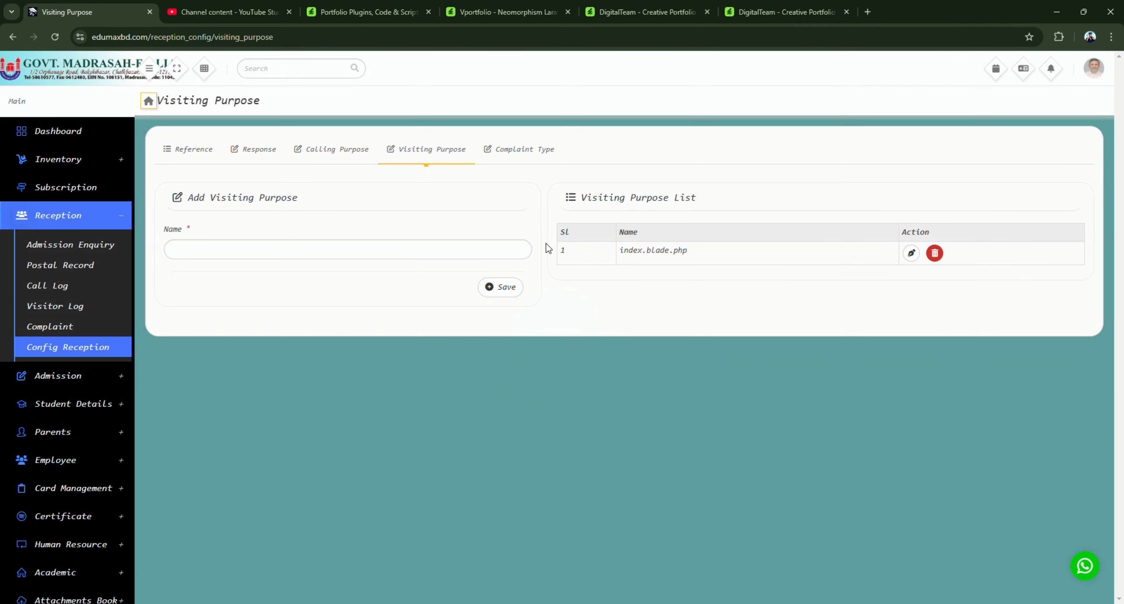
click(268, 259)
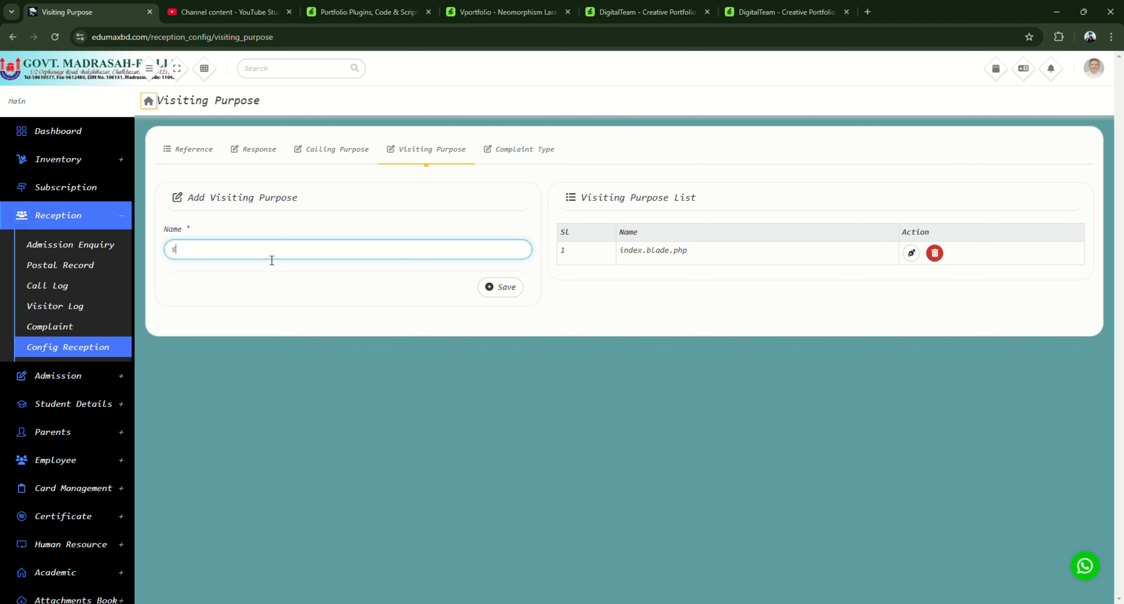
text(sakib)
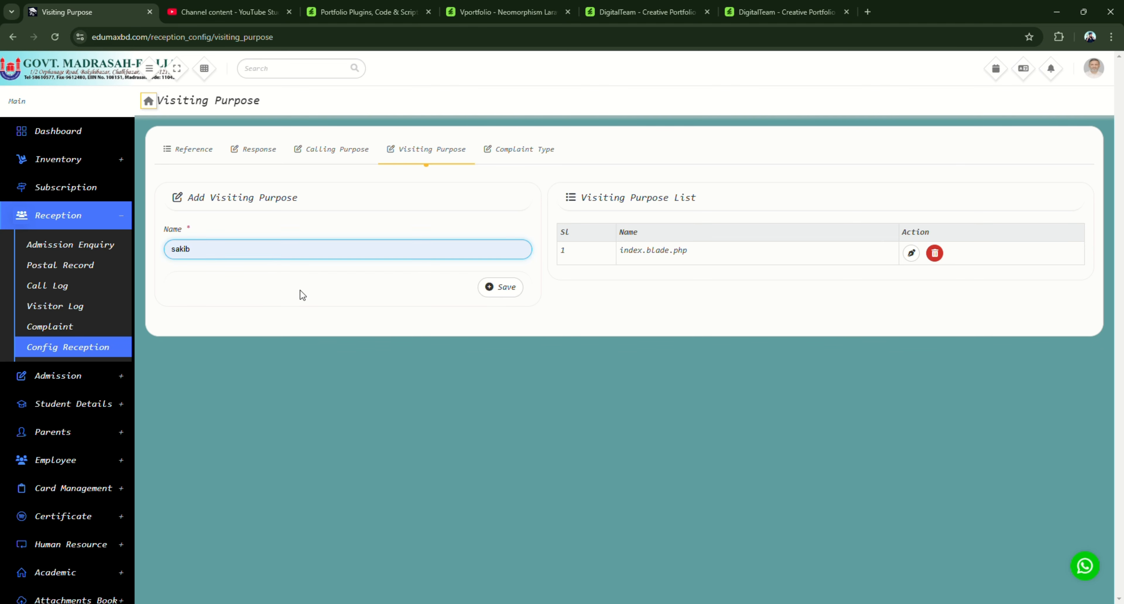
click(517, 287)
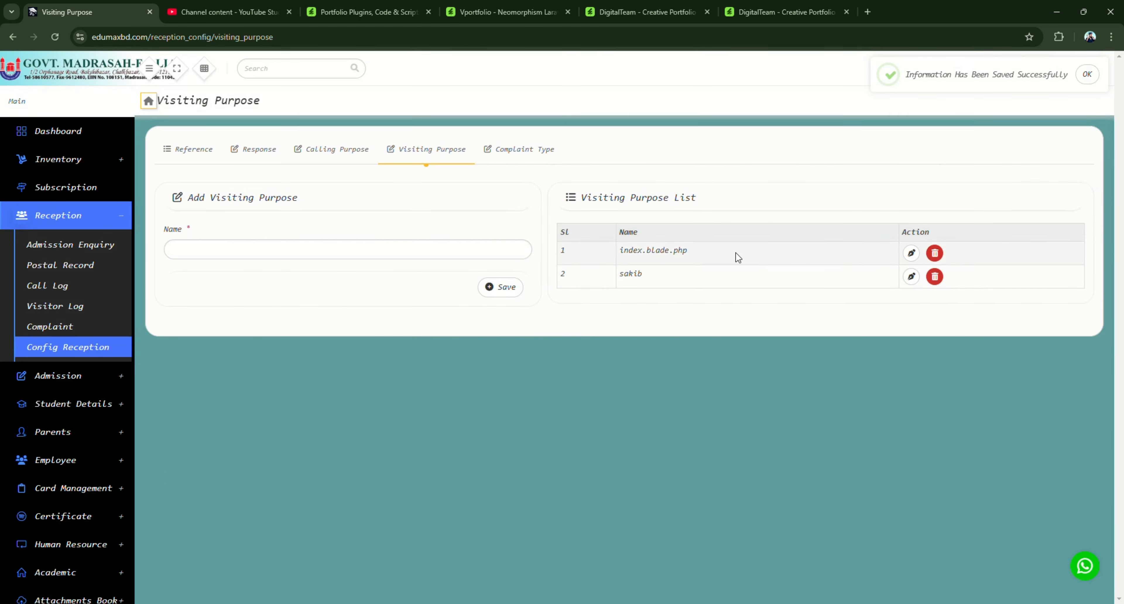
Examine the form and list for complaint types in the reception configuration
click(508, 164)
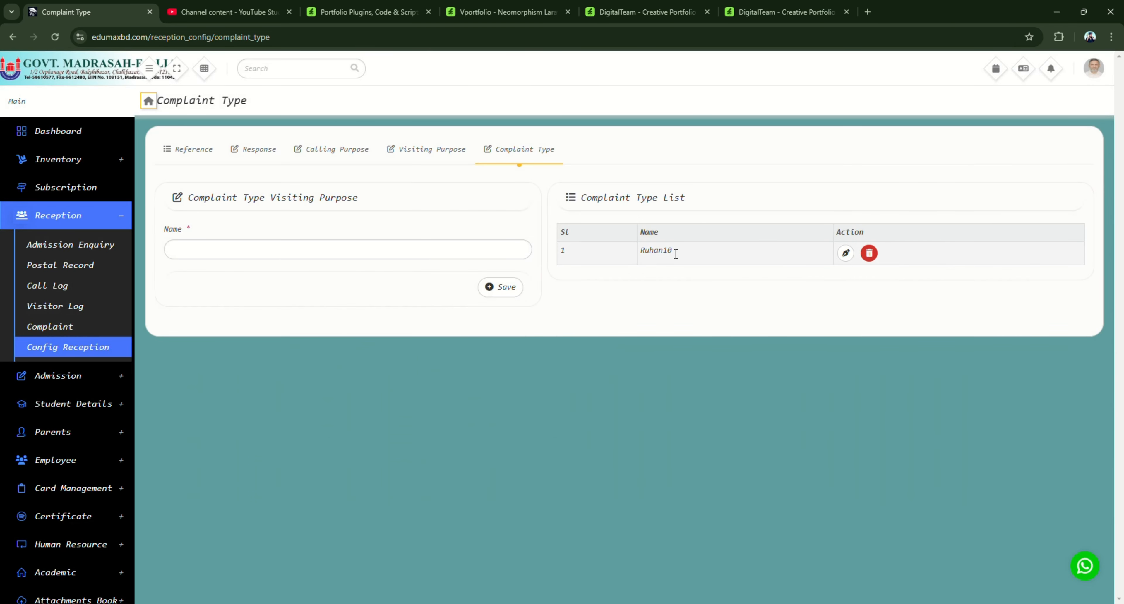
drag(668, 254, 472, 256)
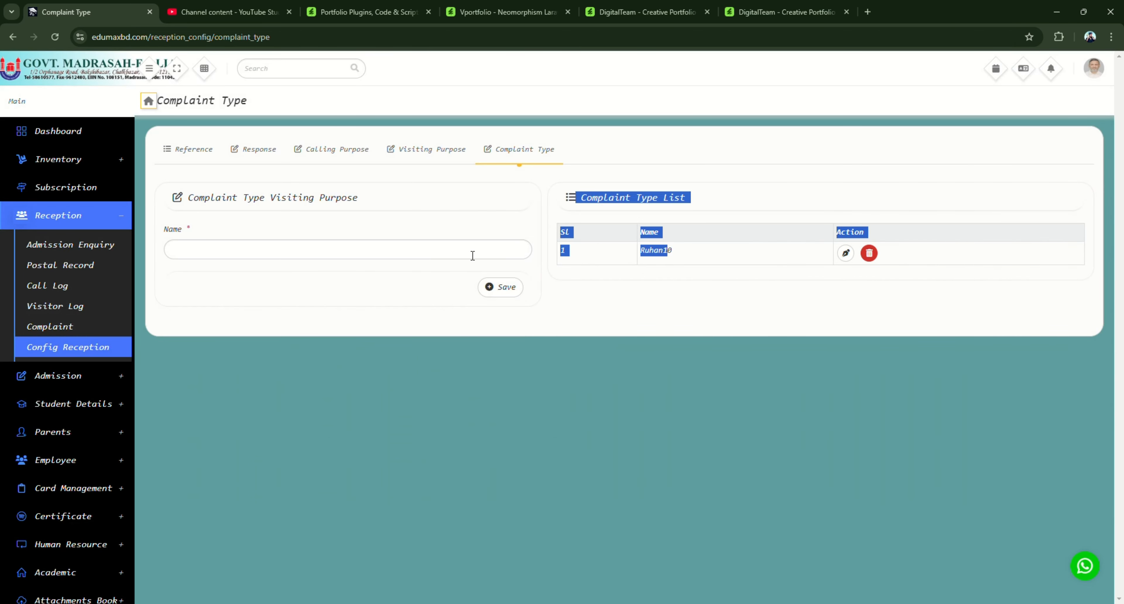
click(367, 258)
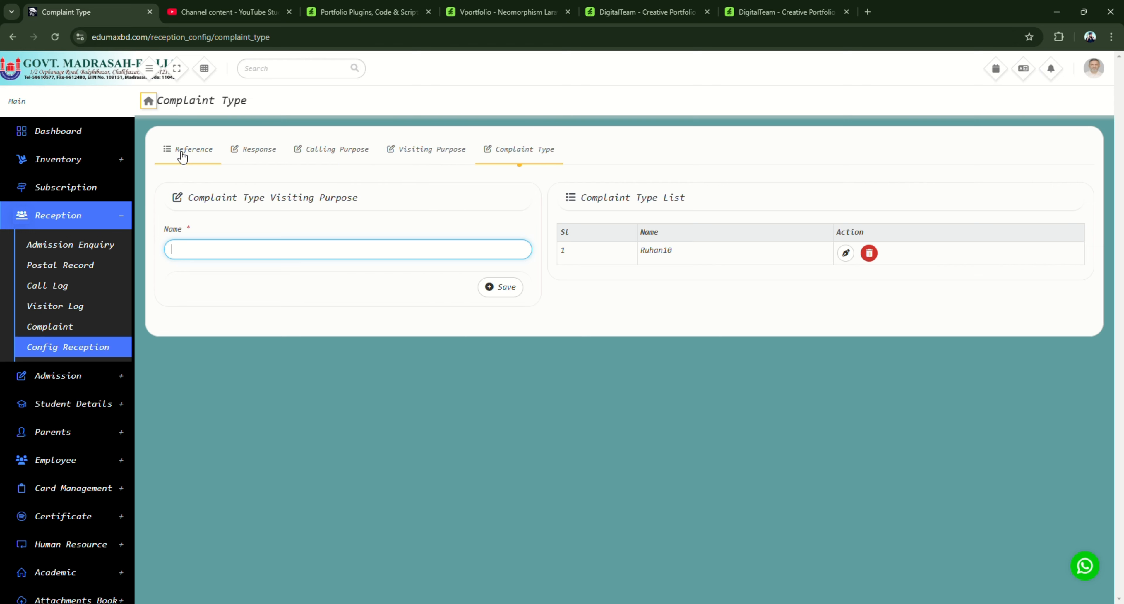
Open the second admission enquiry for editing and examine its assigned, reference and response fields
click(110, 245)
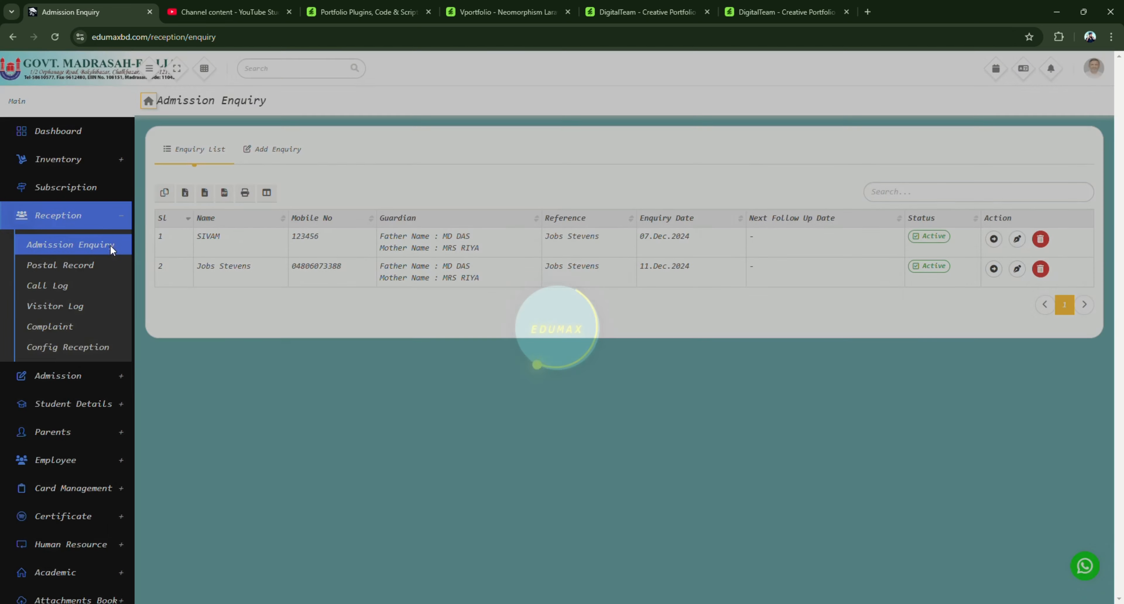
click(1018, 270)
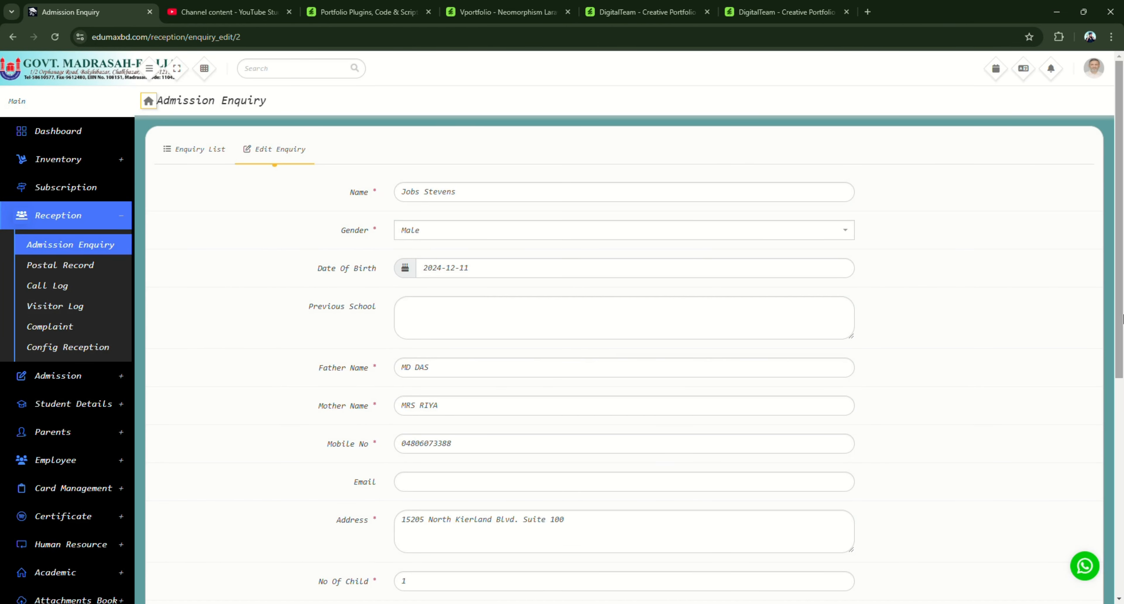
scroll(637, 434, down, 5)
drag(324, 409, 405, 419)
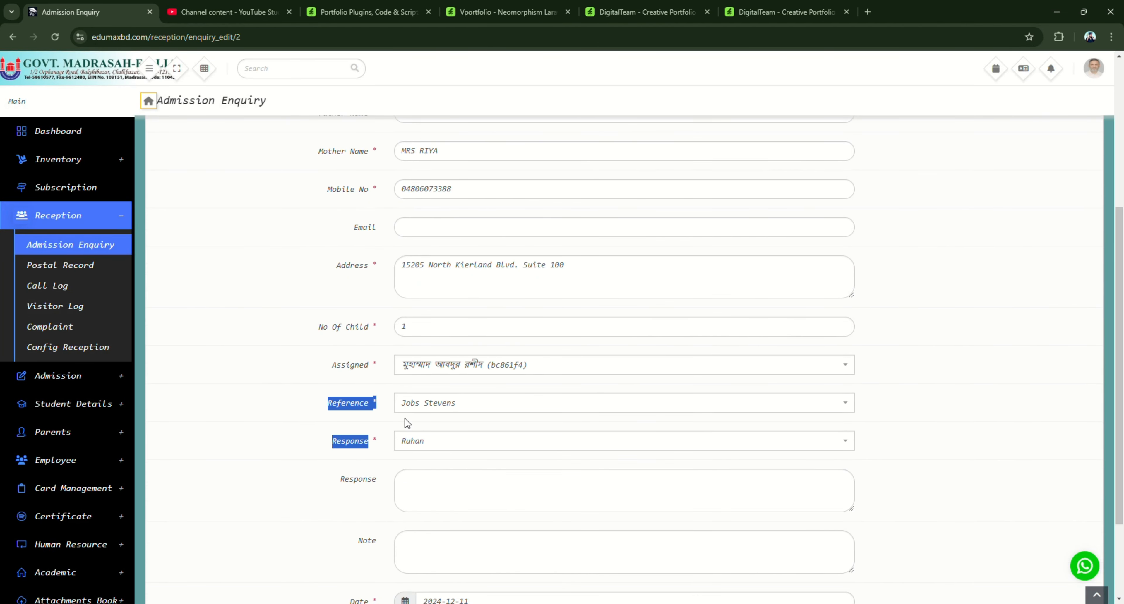
click(335, 448)
drag(357, 496, 304, 472)
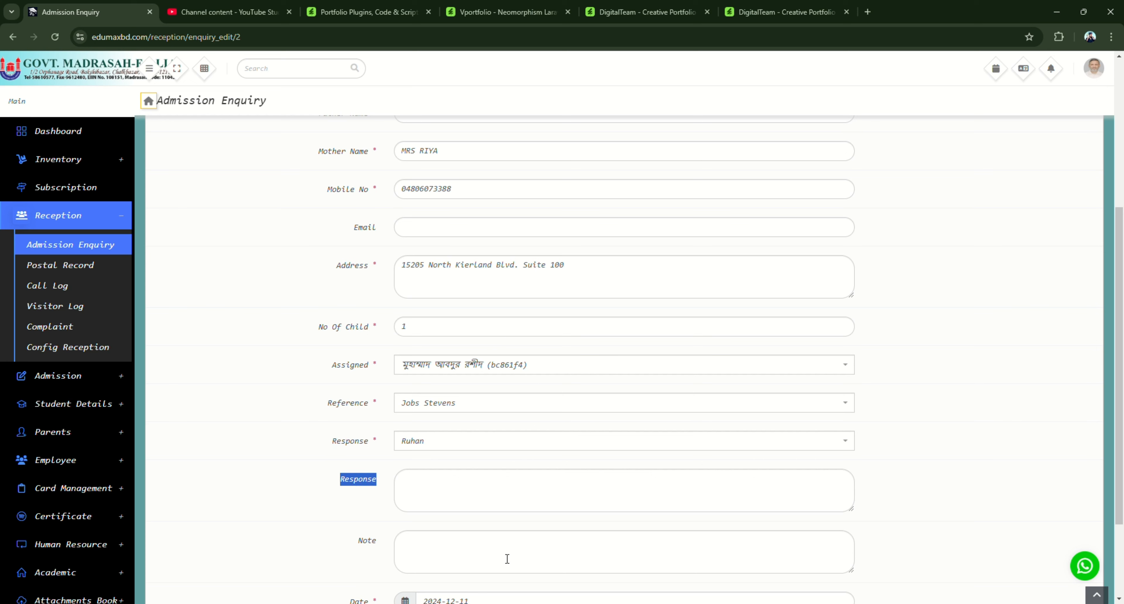
click(360, 368)
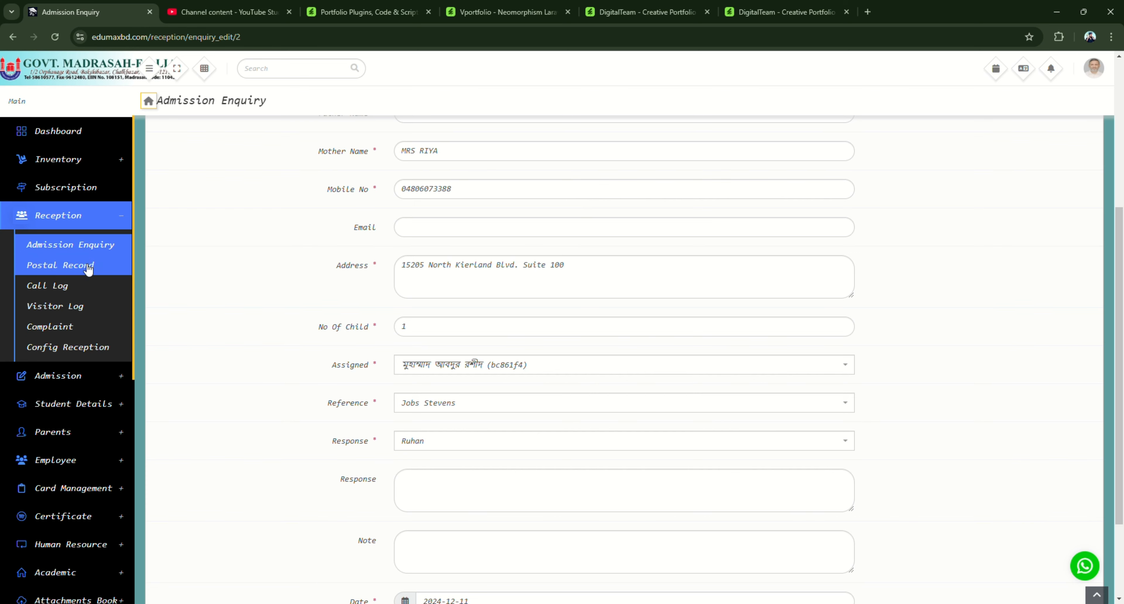
Examine the postal record list and the new postal record form, including its type options, reference number, sender, receiver and address fields
click(56, 270)
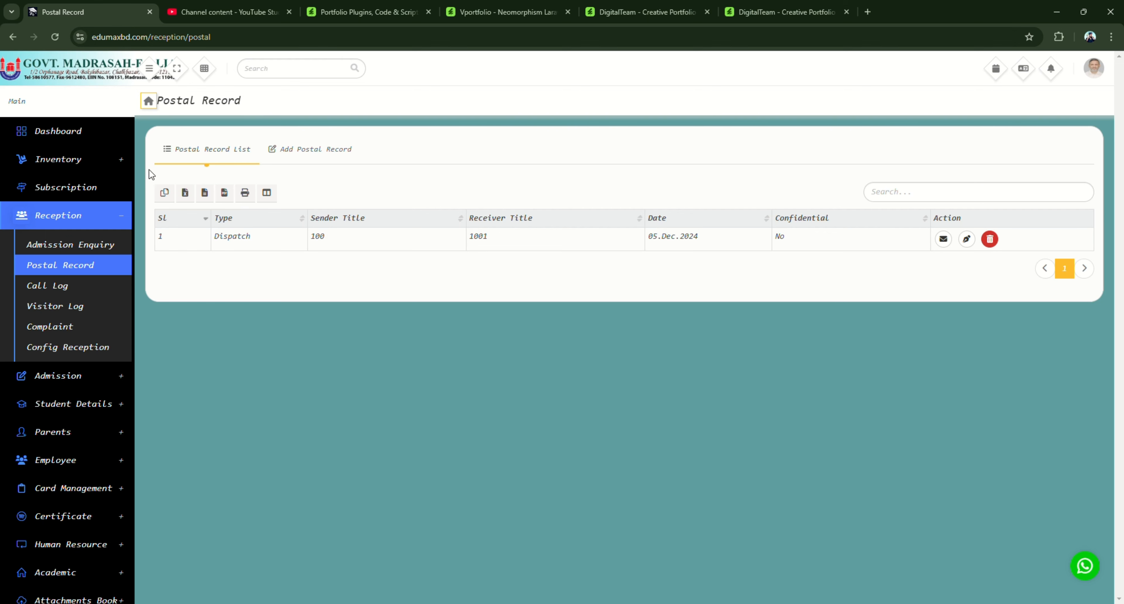
click(307, 149)
click(492, 193)
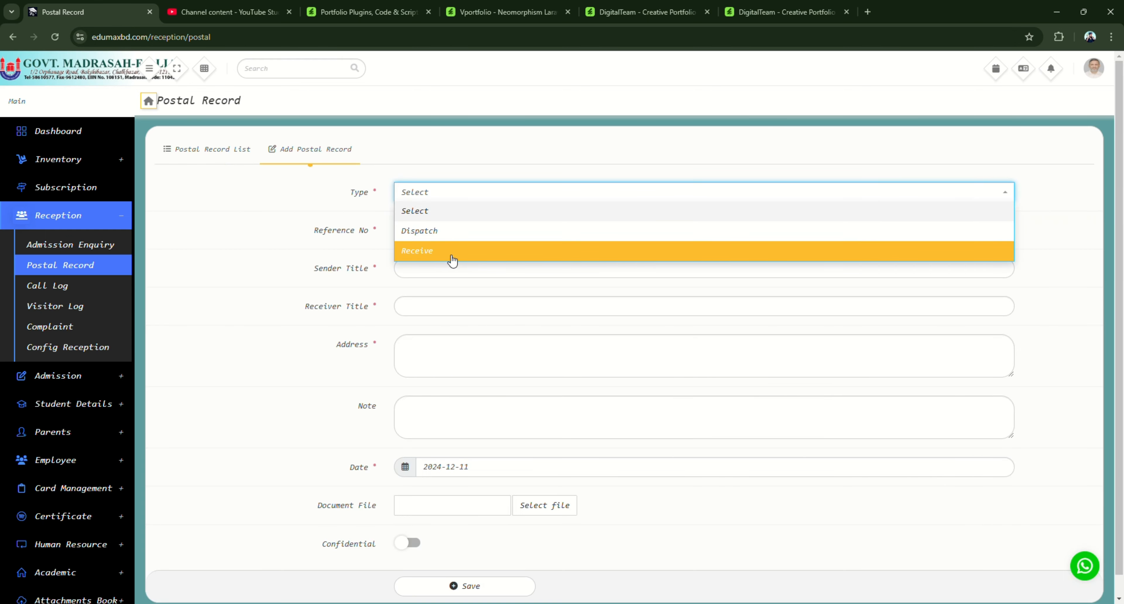
click(474, 243)
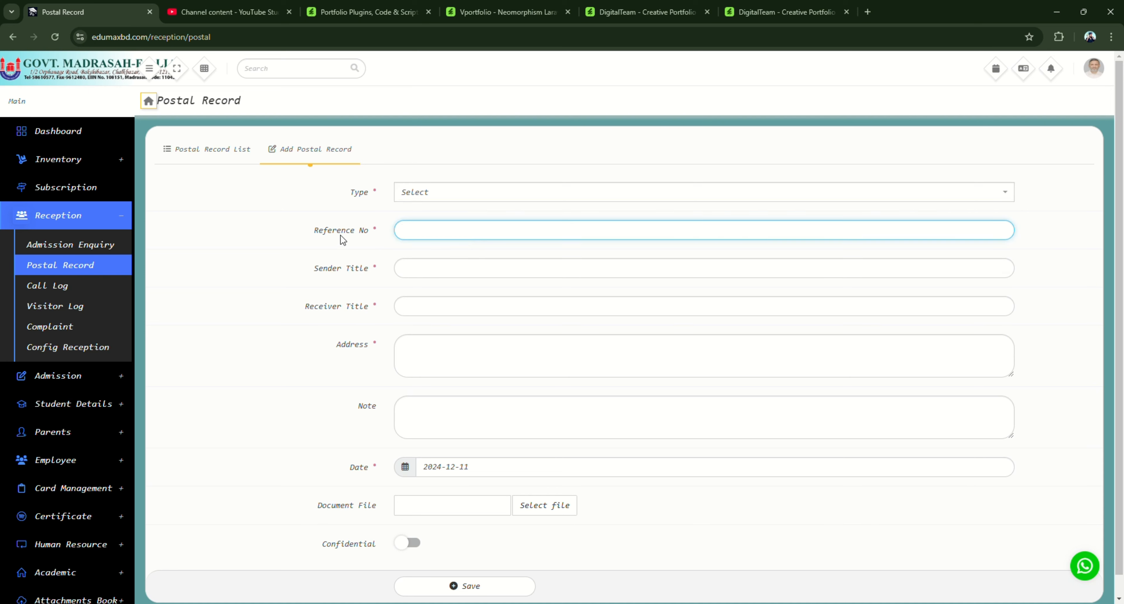
click(416, 267)
click(439, 313)
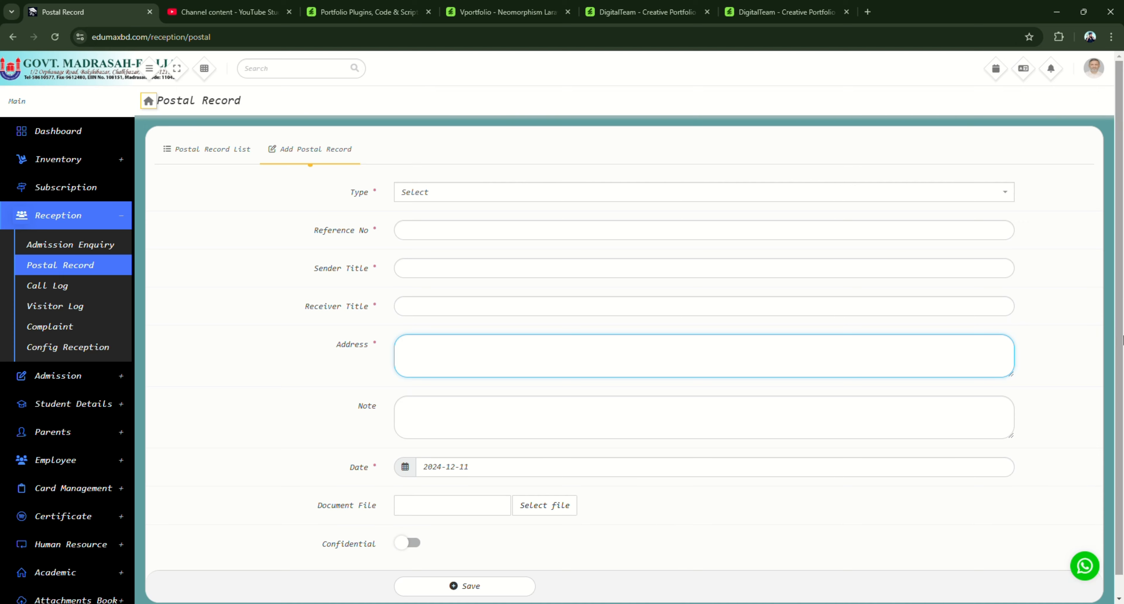
scroll(645, 484, down, 1)
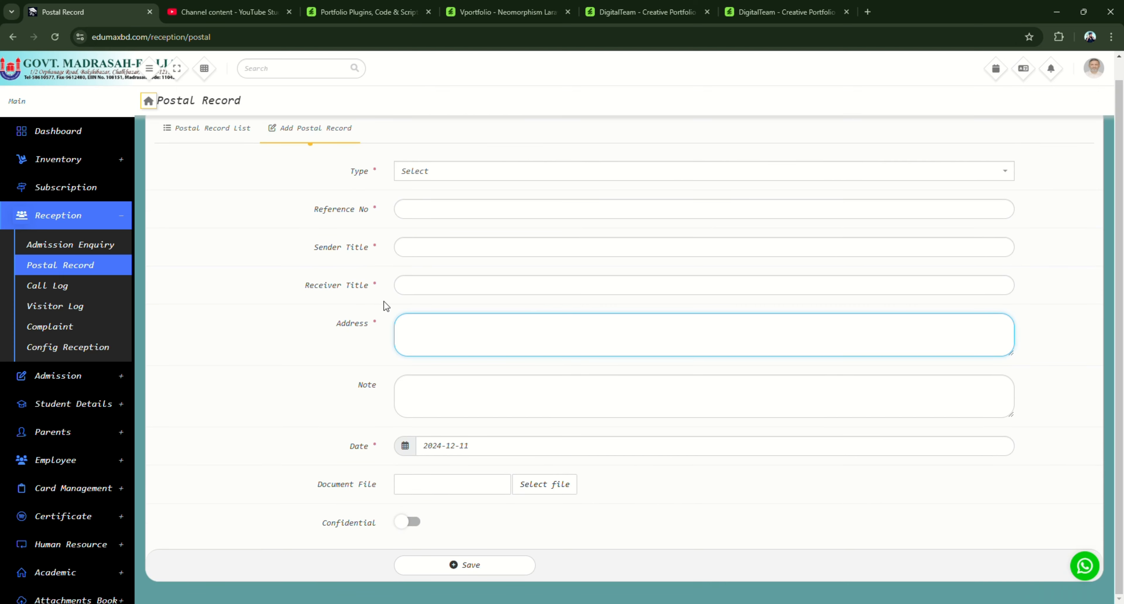
drag(382, 289, 256, 285)
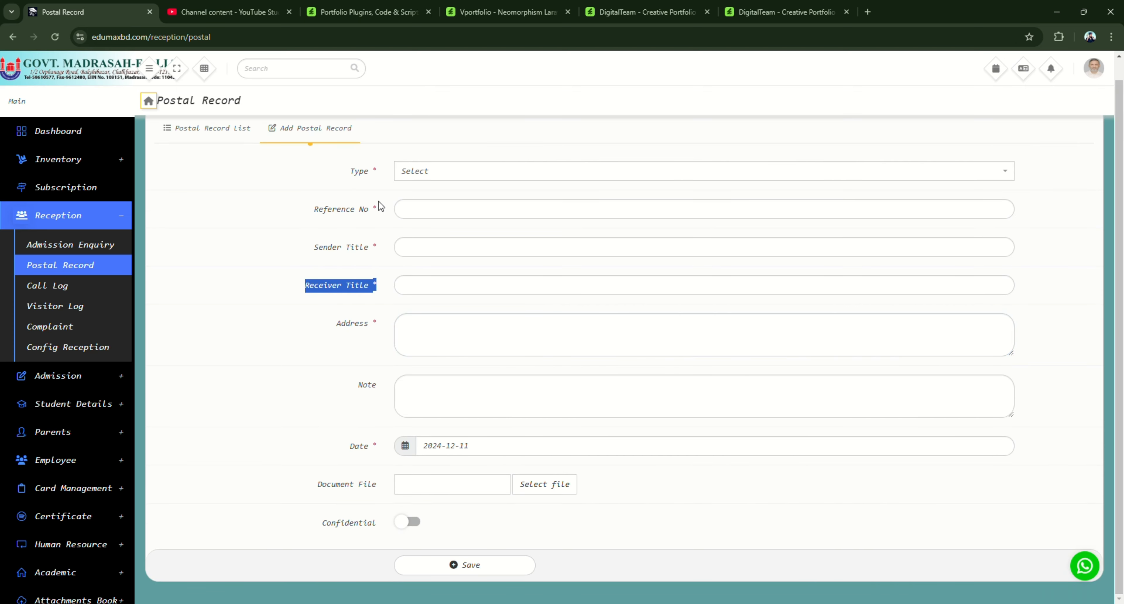
Examine the call log list and the new call log form, including its call type, calling purpose and time slot fields
click(61, 288)
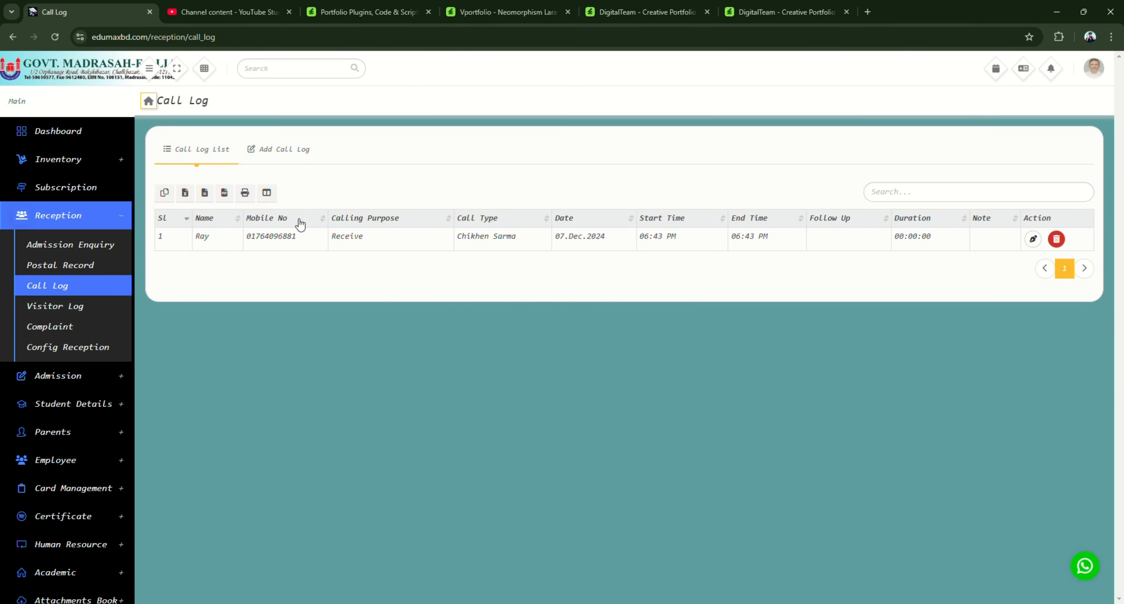
click(279, 150)
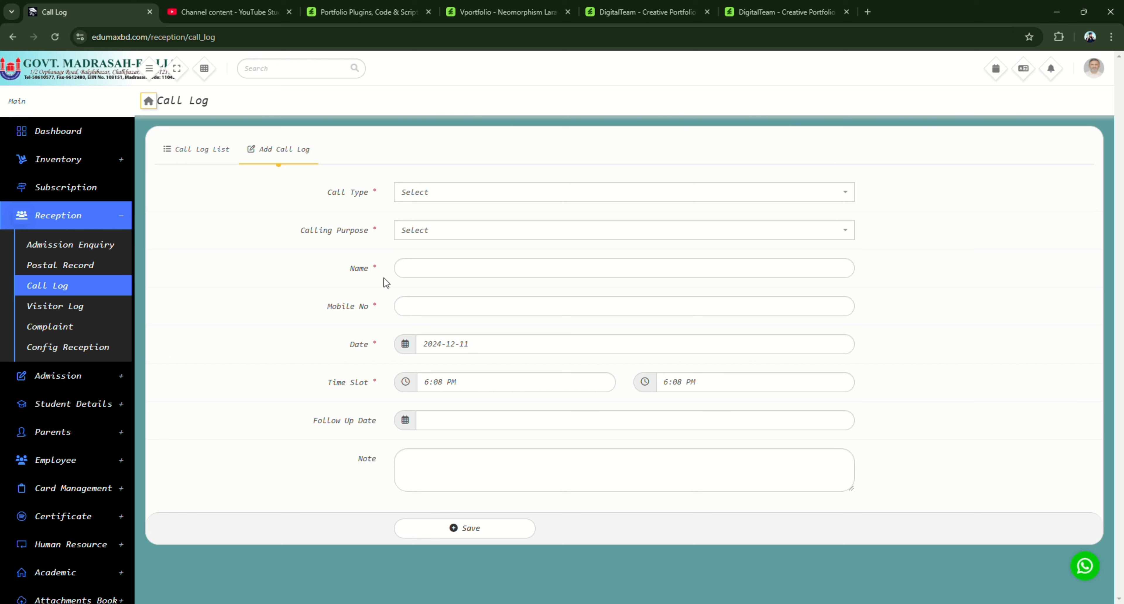
click(436, 199)
click(288, 202)
click(434, 237)
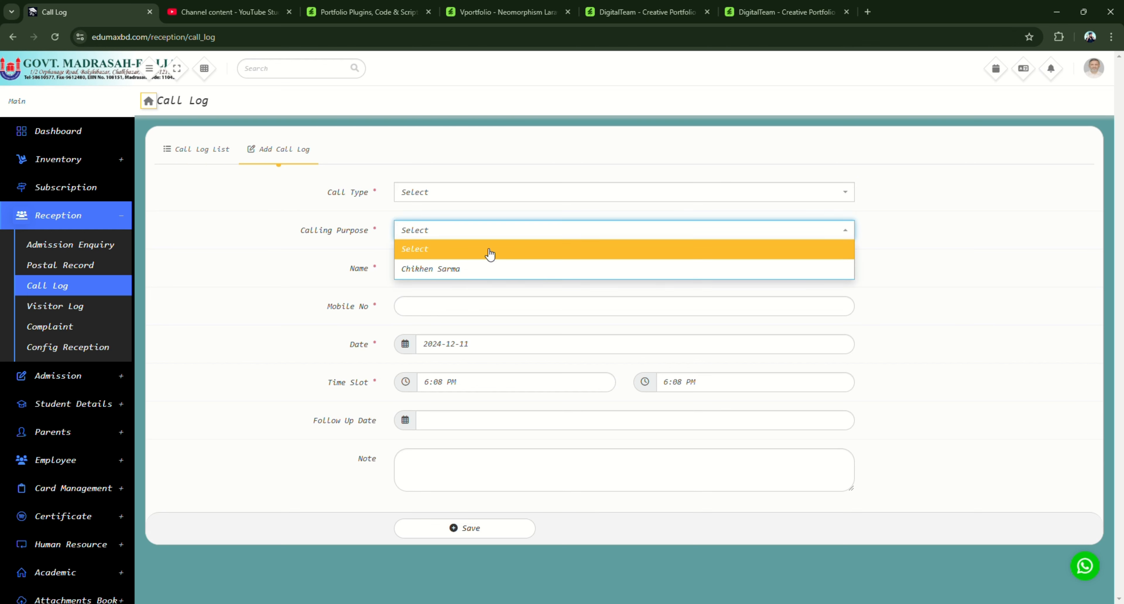
click(320, 234)
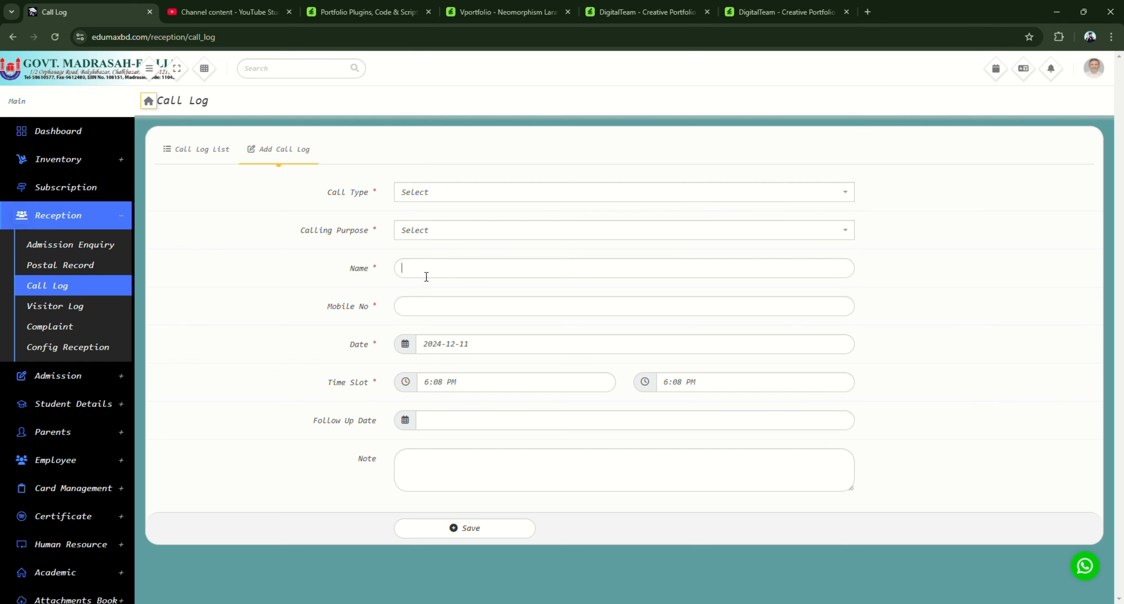
click(432, 306)
click(425, 345)
click(446, 382)
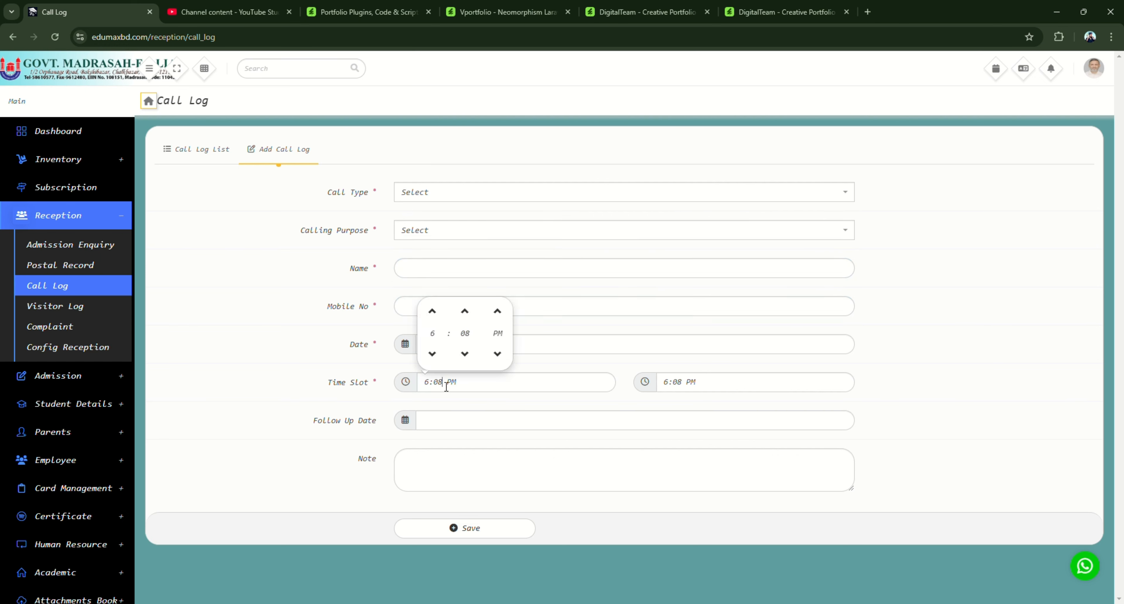
key(alt+Tab)
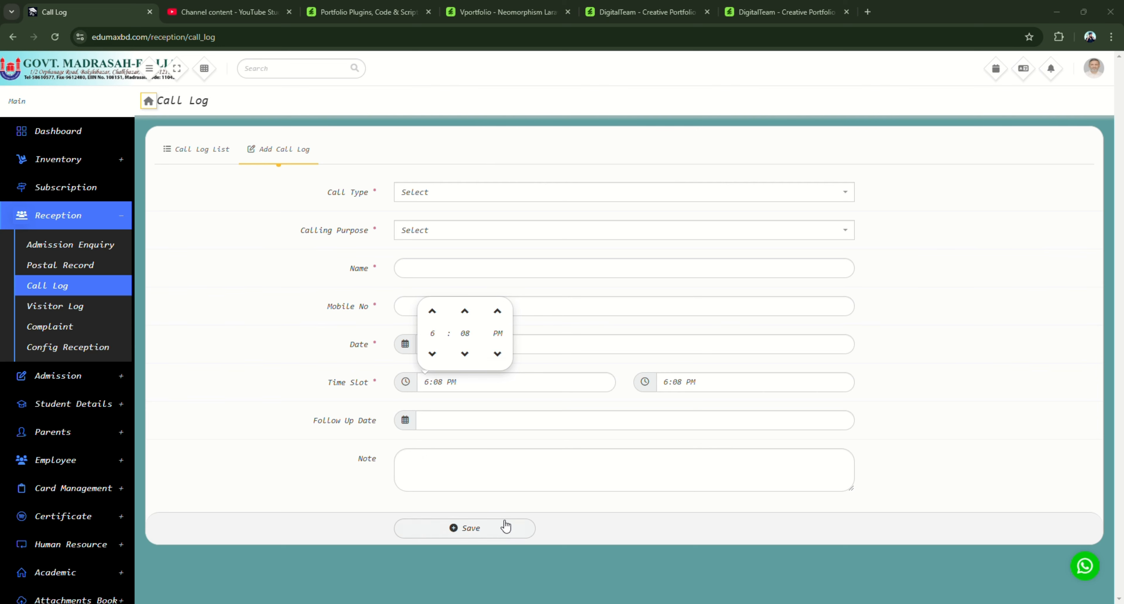
Examine the visitor log's existing entry and all fields of the new visitor form
click(98, 313)
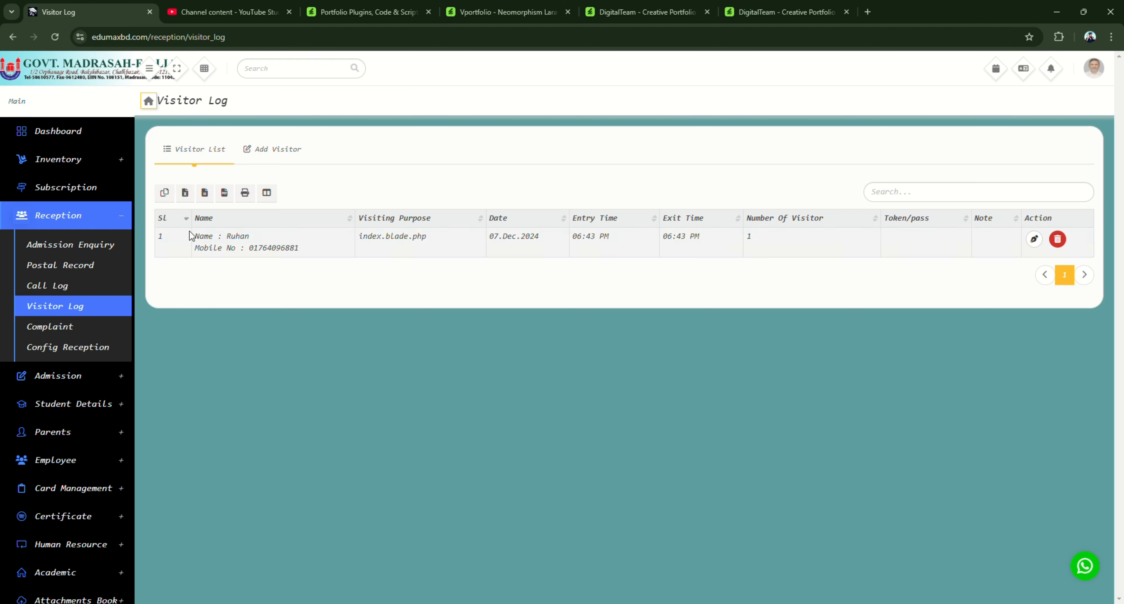
drag(218, 237, 844, 262)
click(697, 260)
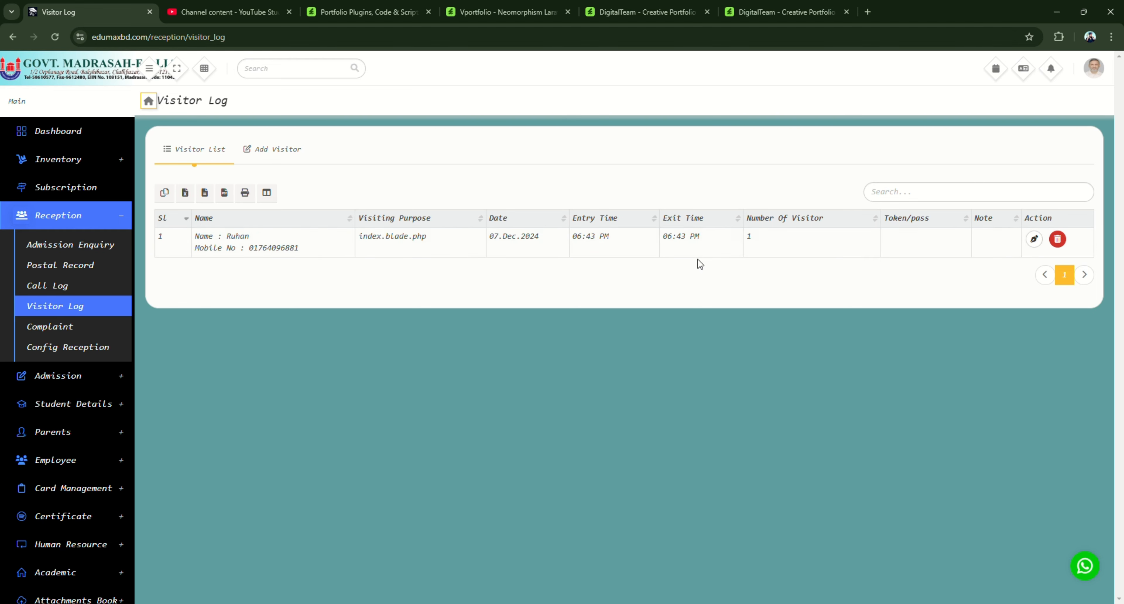
click(262, 151)
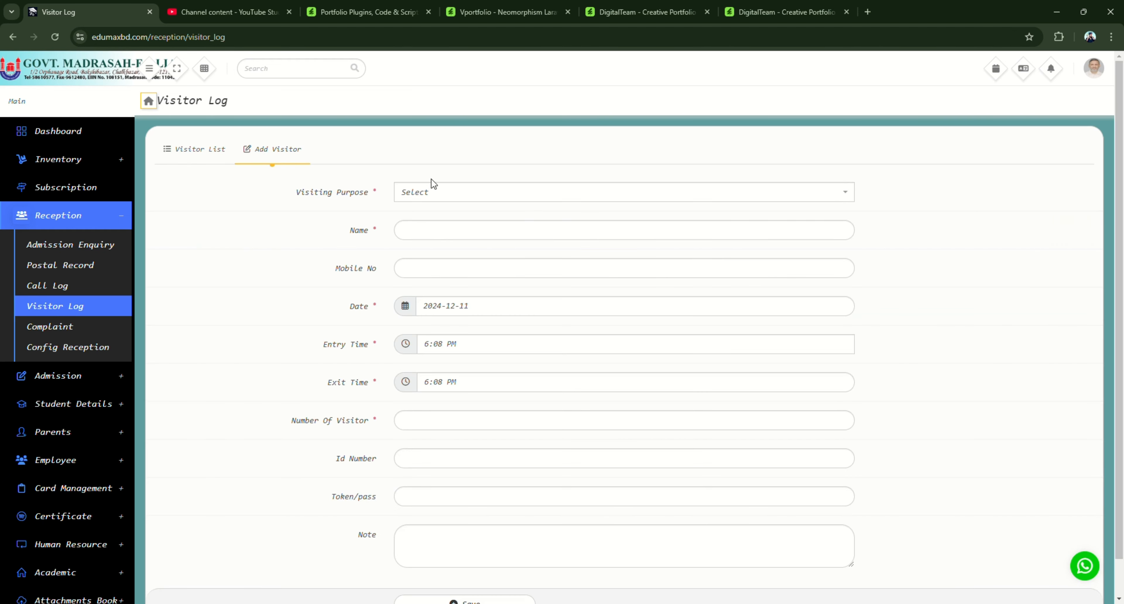
click(449, 232)
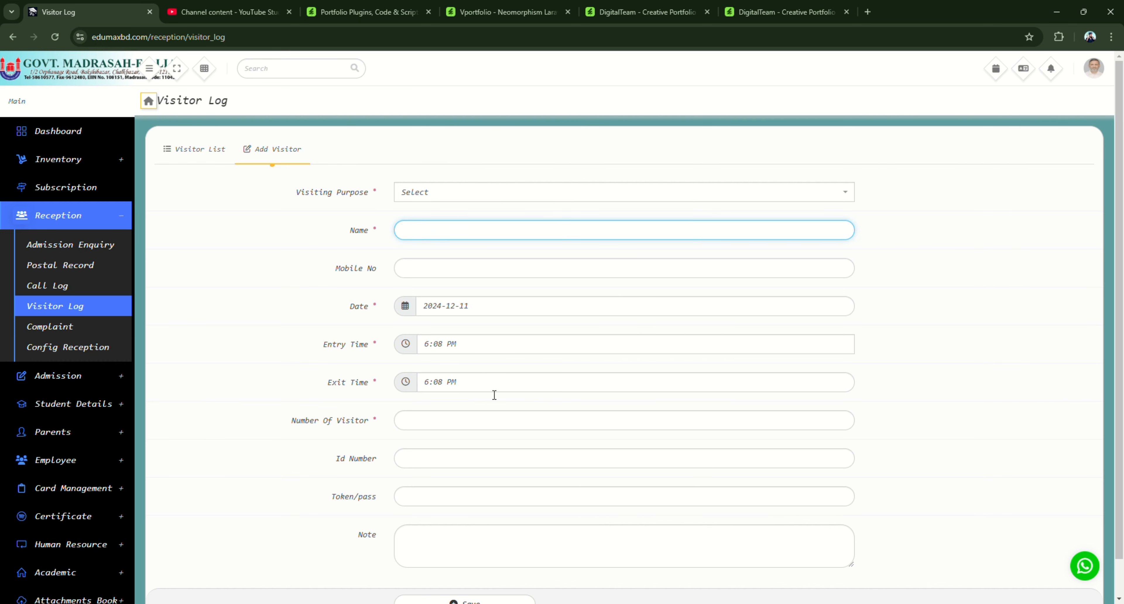
scroll(1109, 471, down, 1)
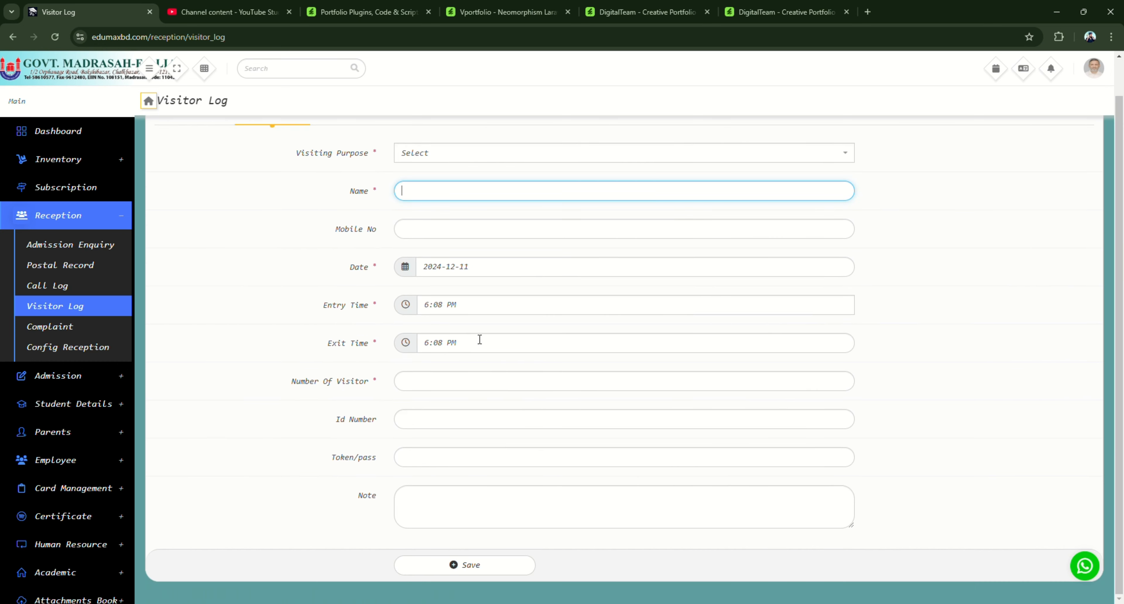
Examine the complaint list and the new complaint form's type options and document file field, and return to the reference configuration
click(56, 327)
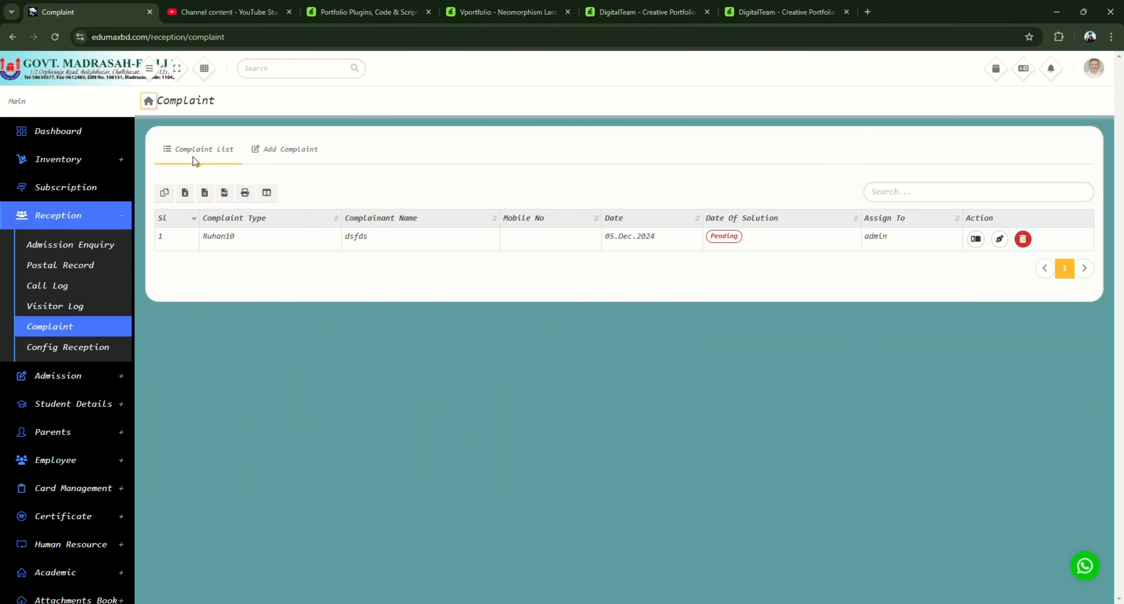
click(284, 244)
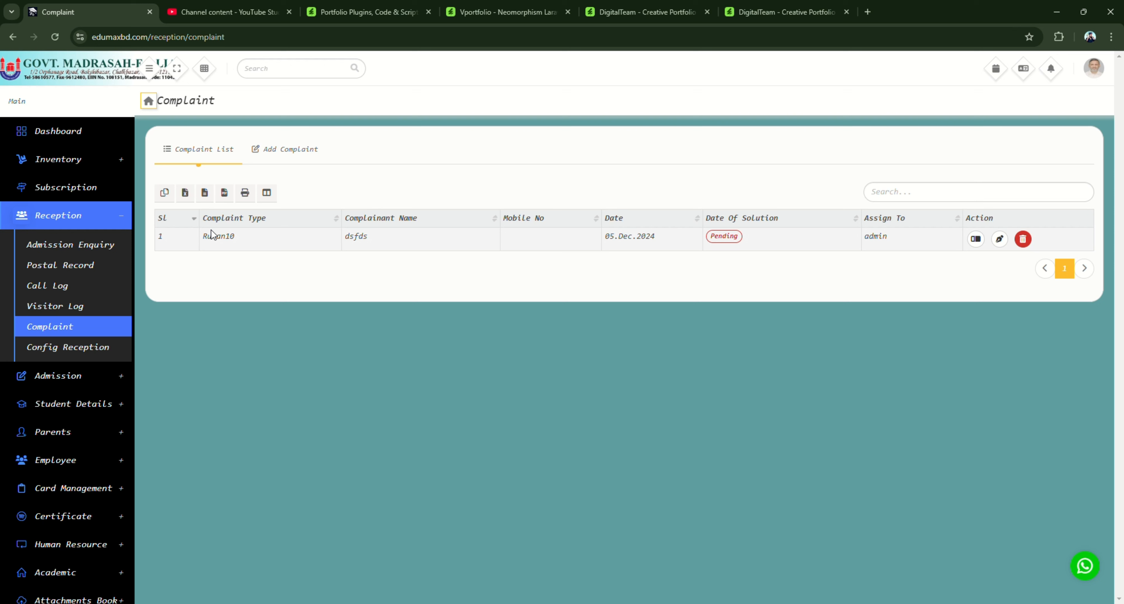
click(288, 158)
click(435, 200)
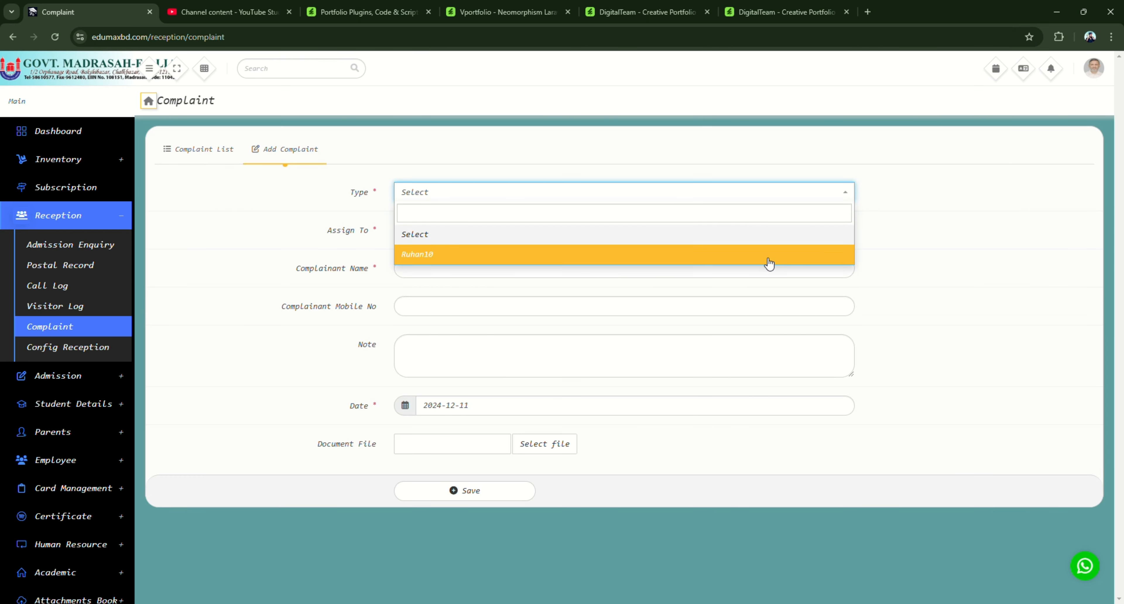
click(894, 243)
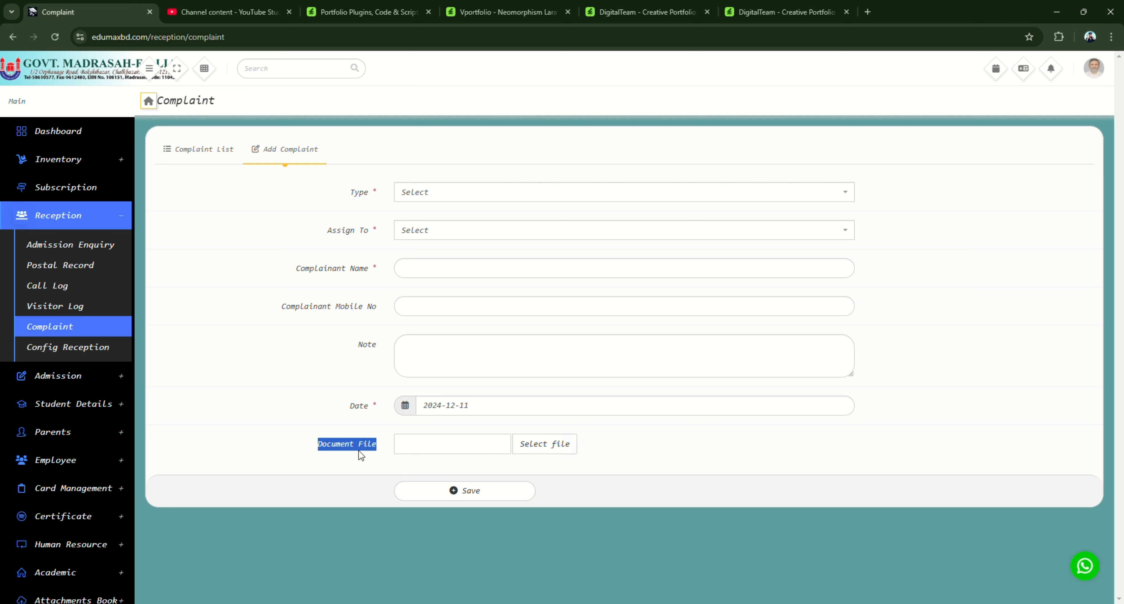
click(672, 442)
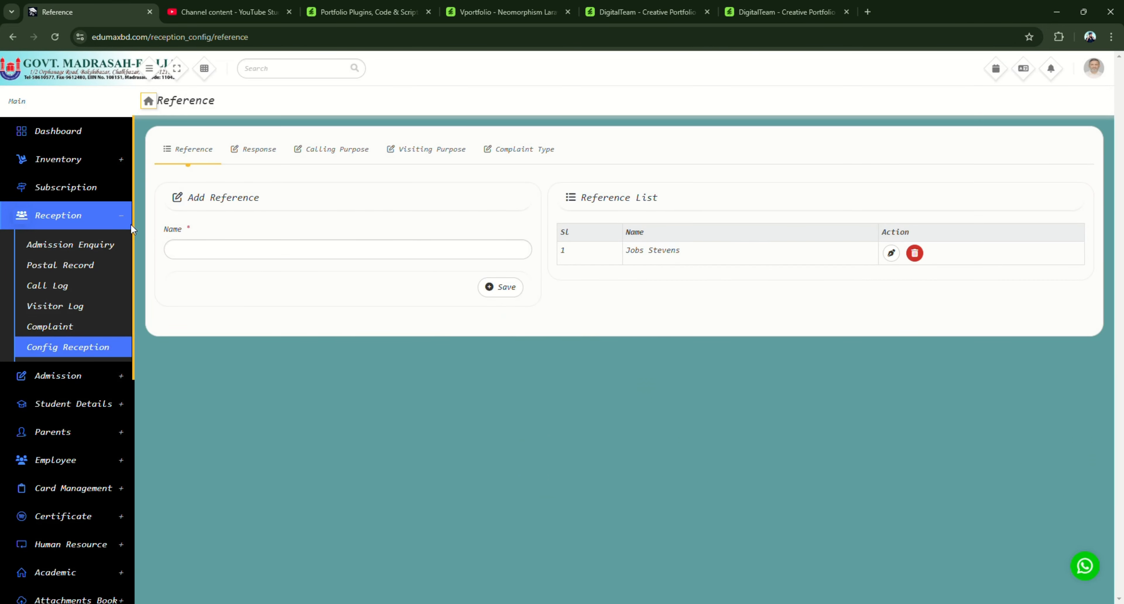
click(1006, 79)
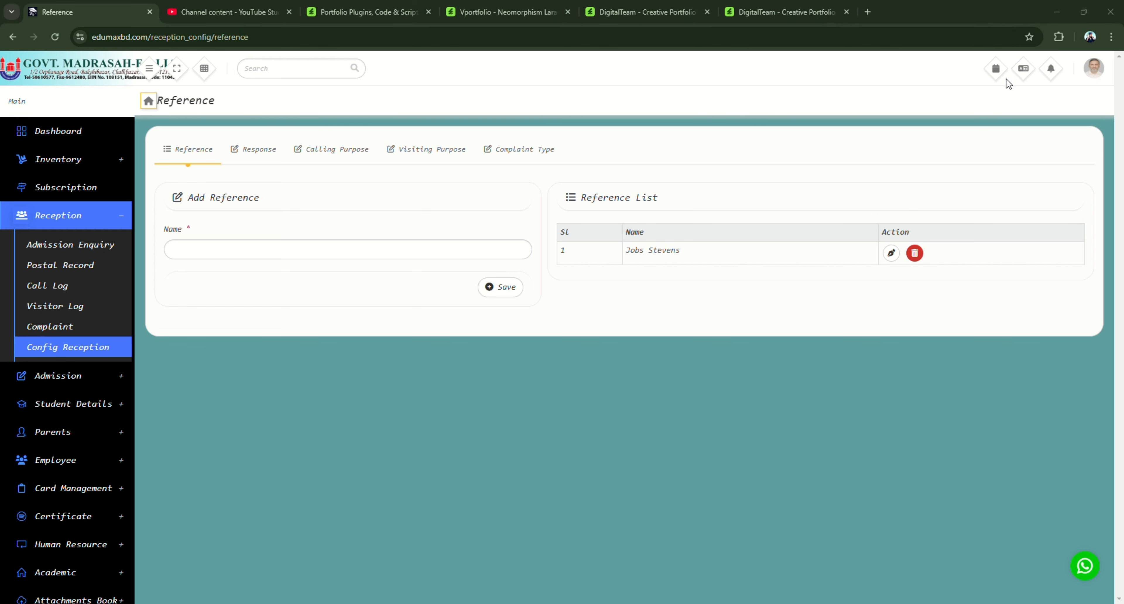